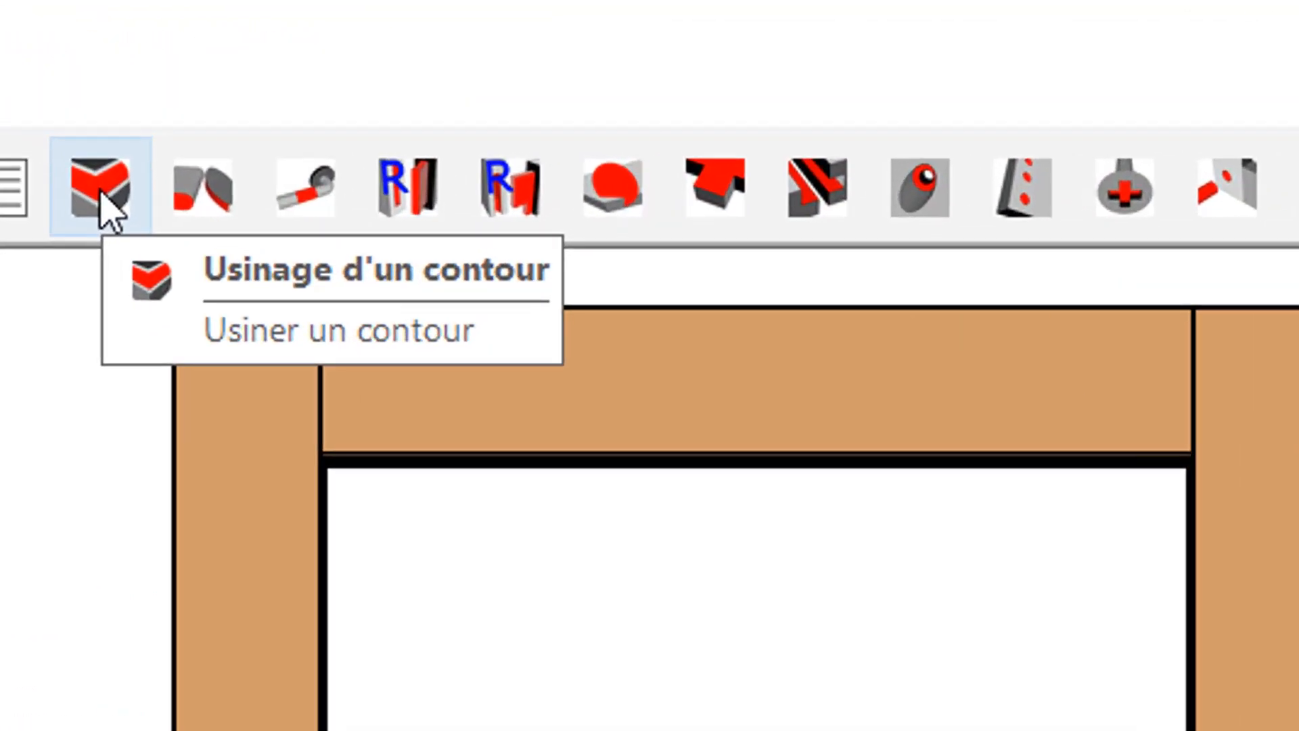
Machine the left stile's inner edge with the CCR_10 contour profile.
{"action": "left_click", "coordinate": [101, 203]}
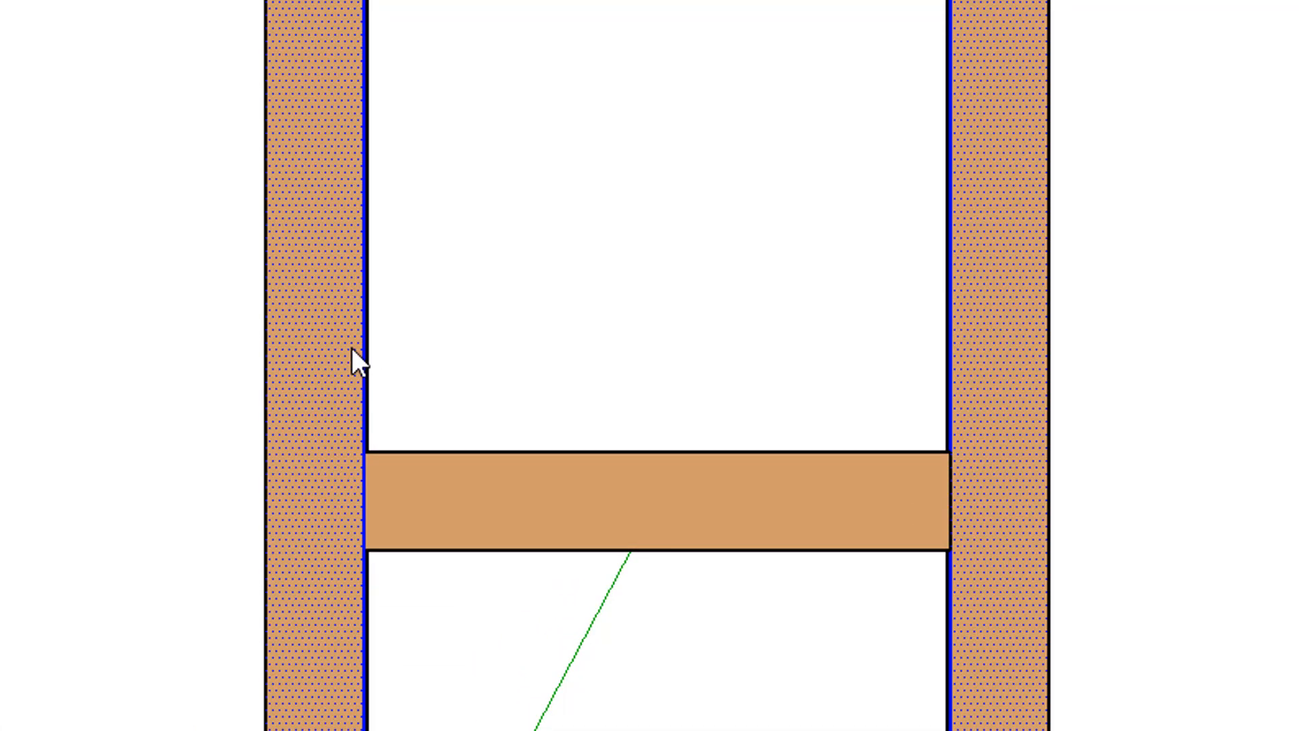
{"action": "left_click", "coordinate": [353, 348]}
{"action": "right_click", "coordinate": [354, 348]}
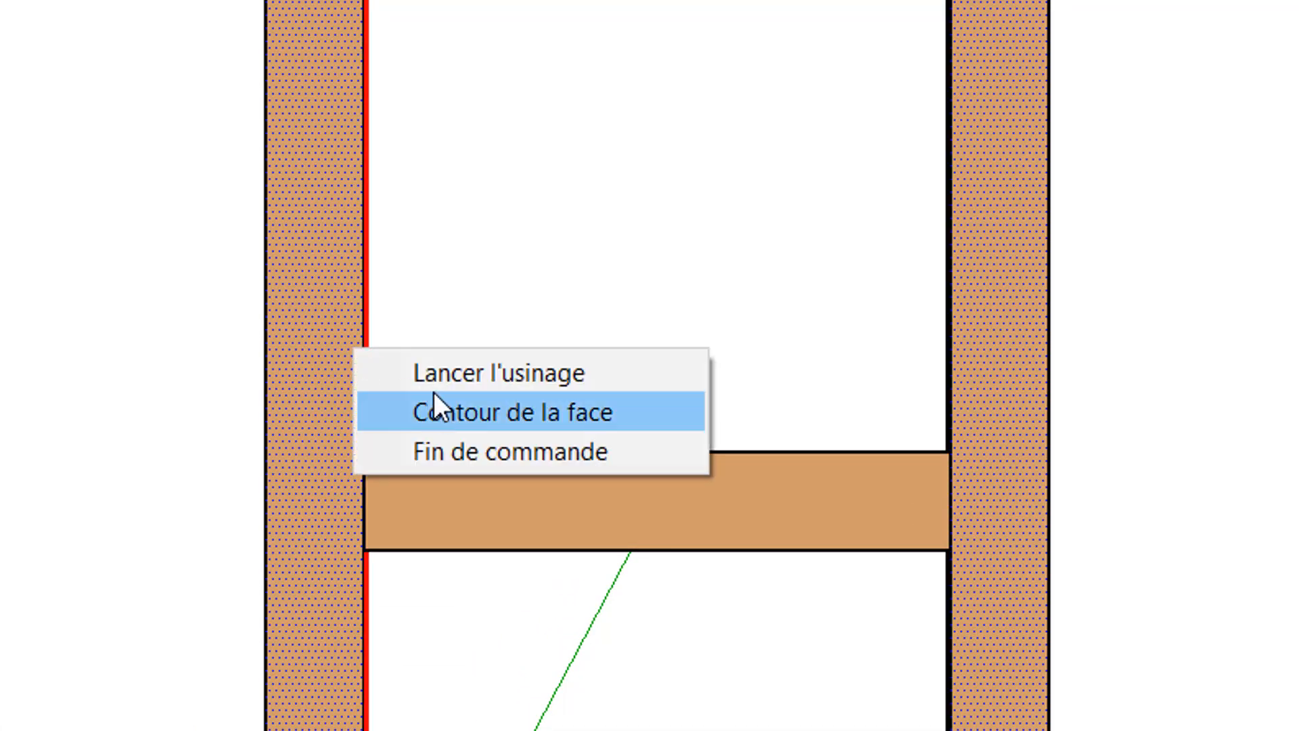
{"action": "left_click", "coordinate": [454, 379]}
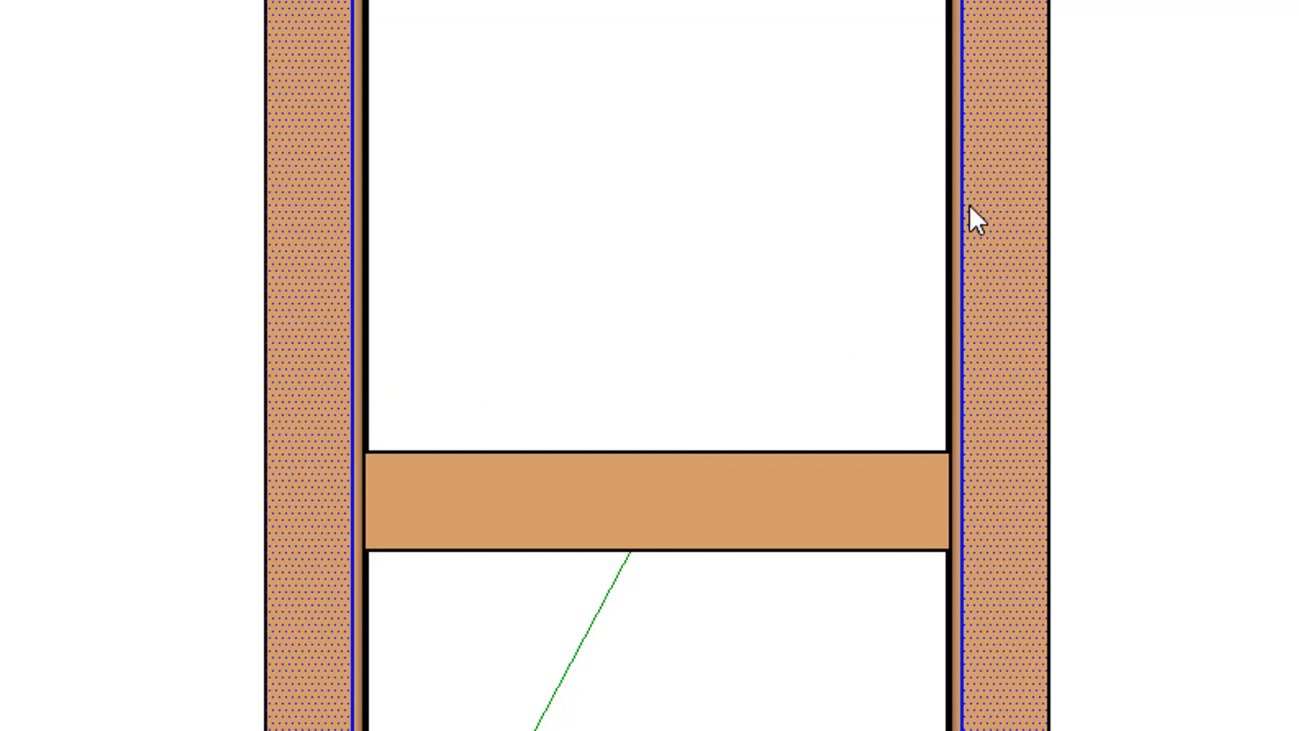
{"action": "scroll", "coordinate": [971, 206], "scroll_direction": "up", "scroll_amount": 5}
{"action": "scroll", "coordinate": [48, 163], "scroll_direction": "down", "scroll_amount": 5}
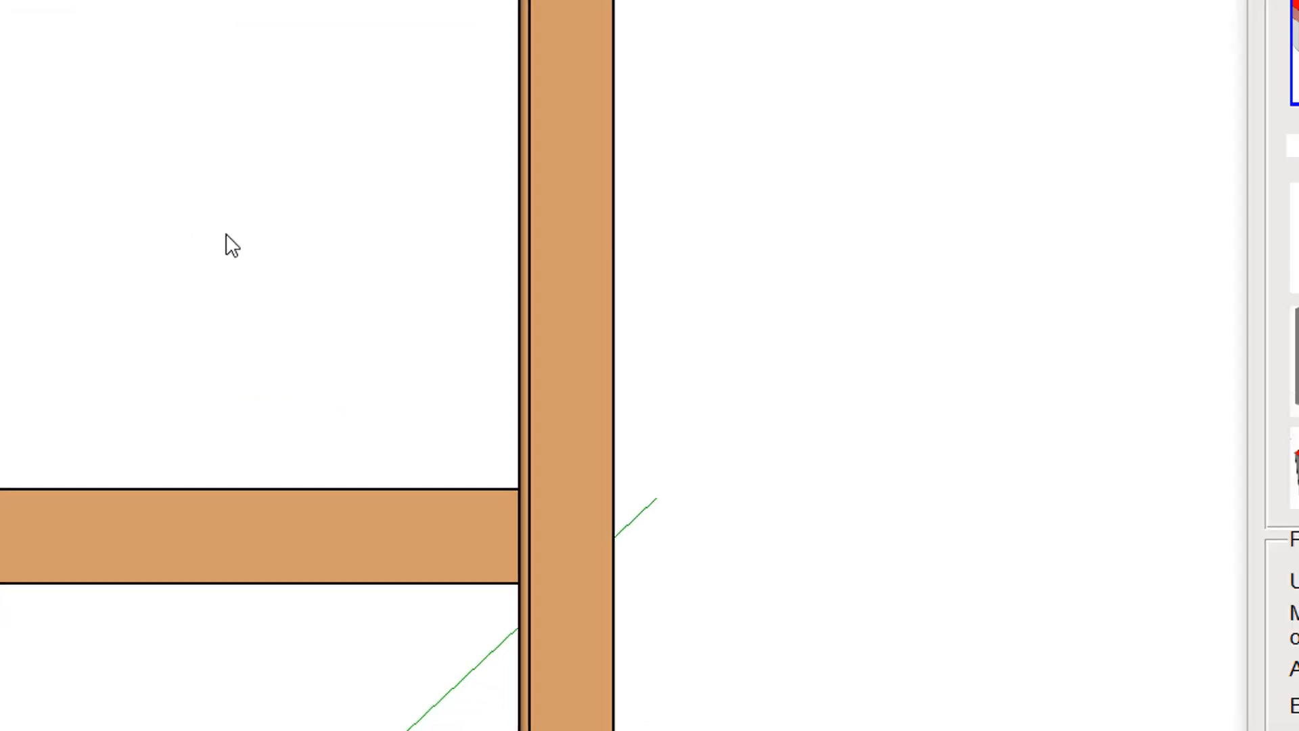
Machine the top rail's lower edge with the CCR_10 contour profile.
{"action": "middle_click_drag", "start_coordinate": [284, 429], "coordinate": [287, 435], "text": "shift"}
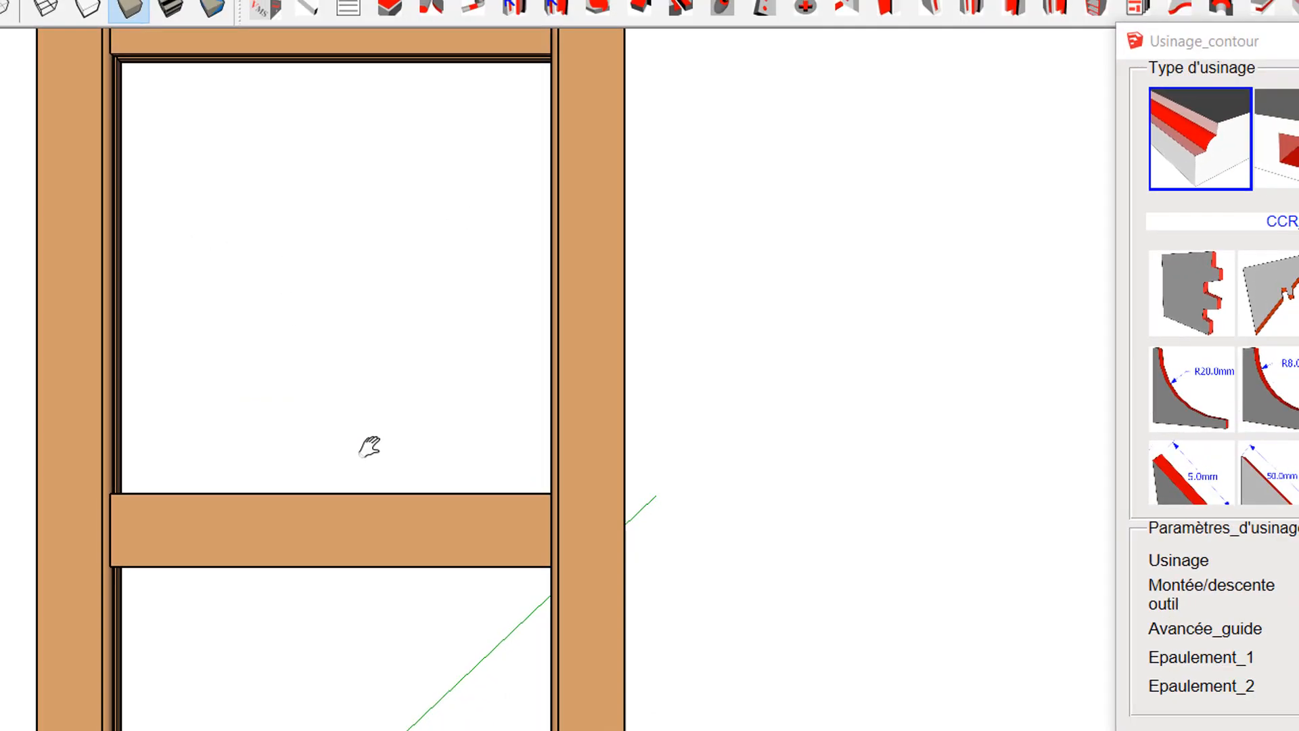
{"action": "middle_click_drag", "start_coordinate": [245, 244], "coordinate": [252, 416], "text": "shift"}
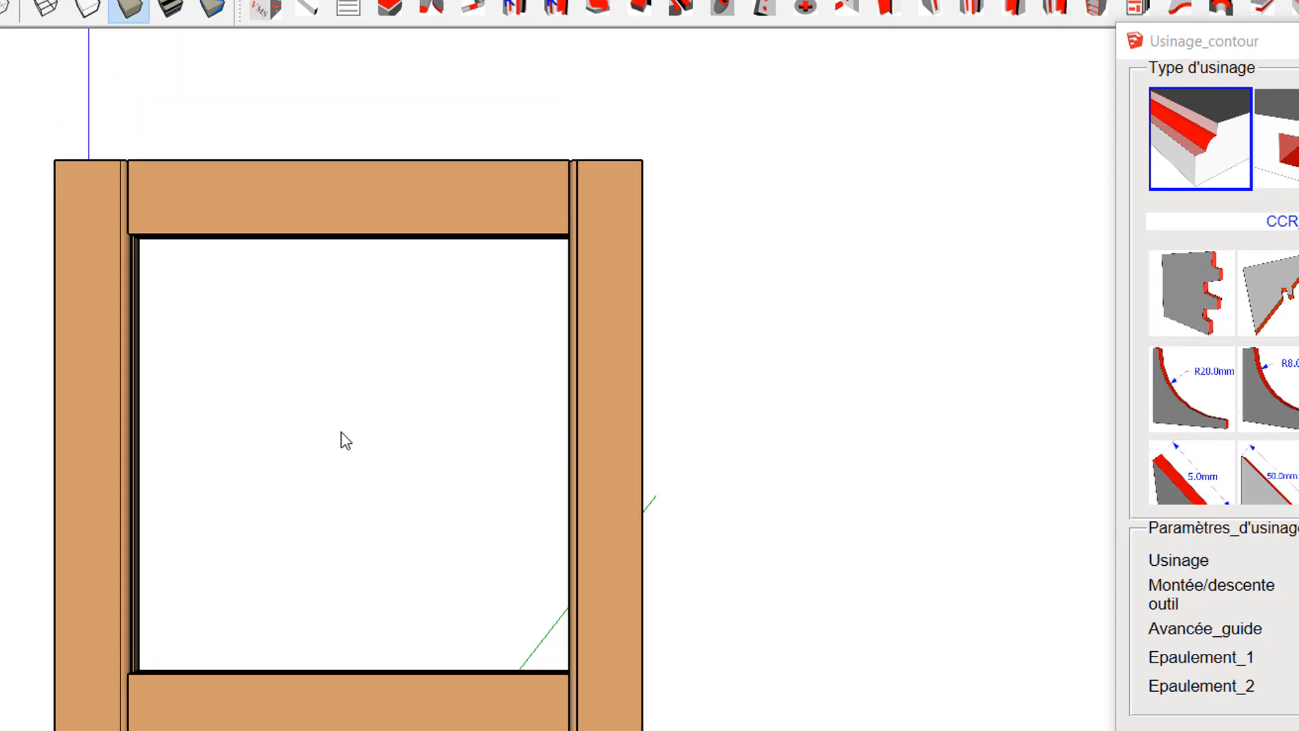
{"action": "left_click", "coordinate": [357, 234]}
{"action": "right_click", "coordinate": [357, 232]}
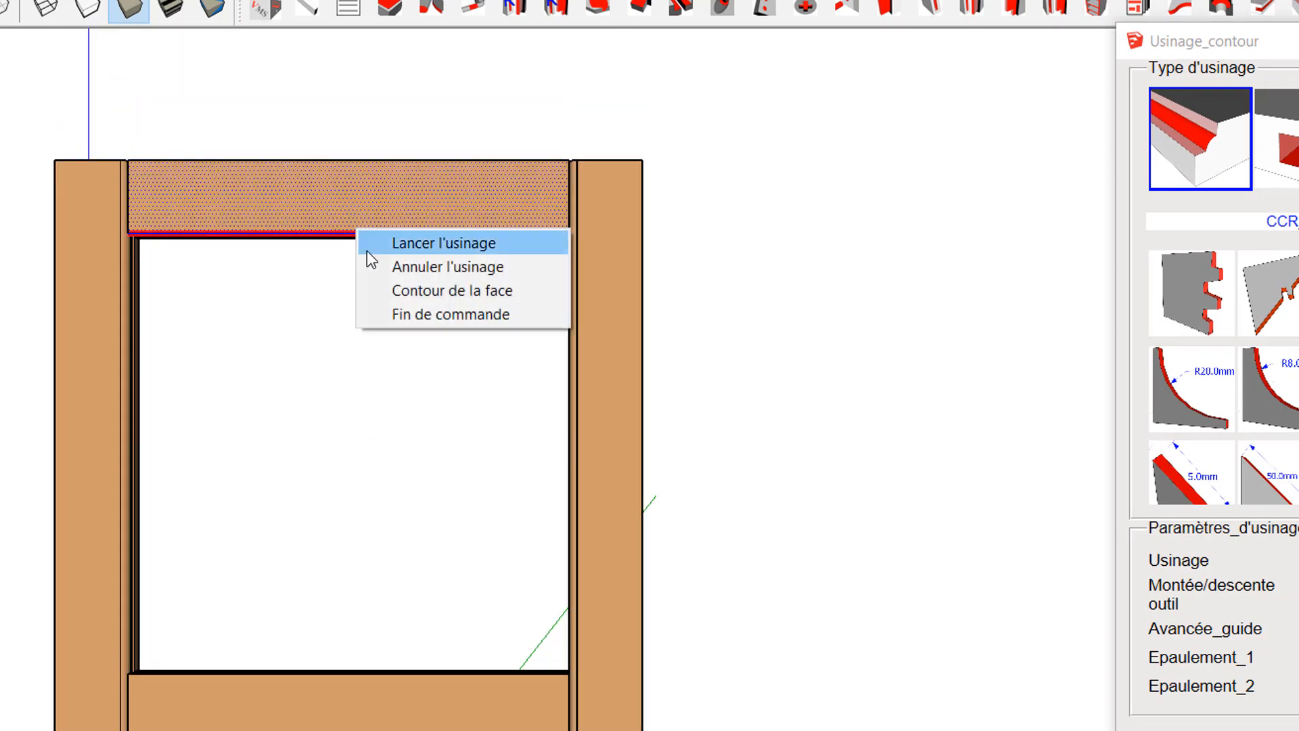
{"action": "left_click", "coordinate": [367, 251]}
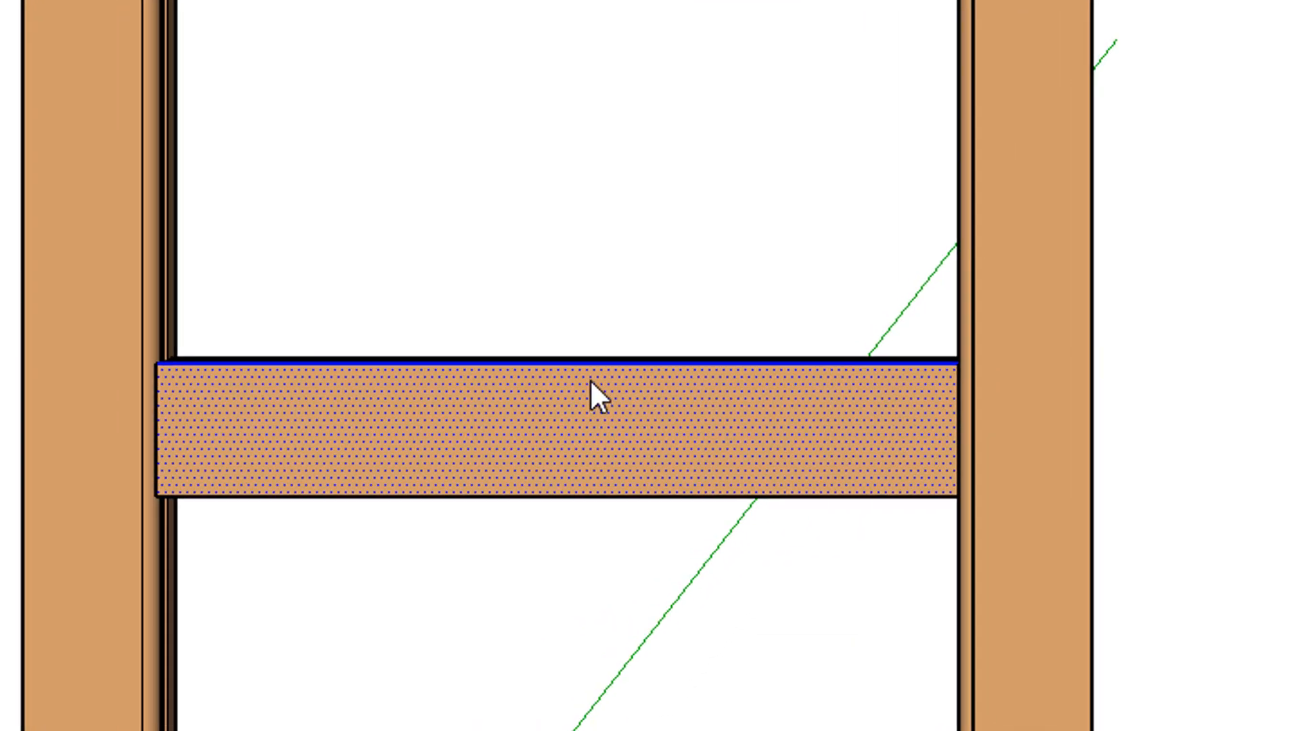
Machine the middle rail's upper and lower edges with the CCR_10 contour profile.
{"action": "left_click", "coordinate": [367, 704]}
{"action": "left_click", "coordinate": [594, 491]}
{"action": "right_click", "coordinate": [594, 490]}
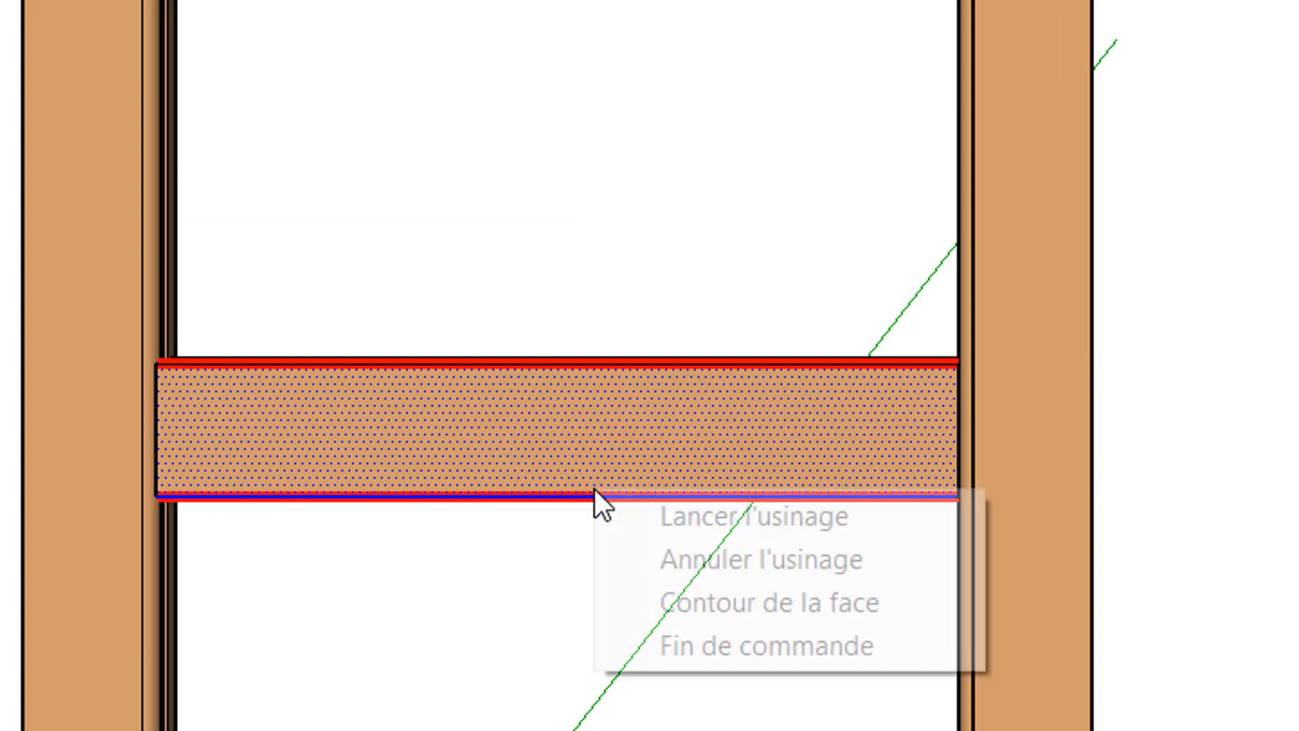
{"action": "left_click", "coordinate": [659, 516]}
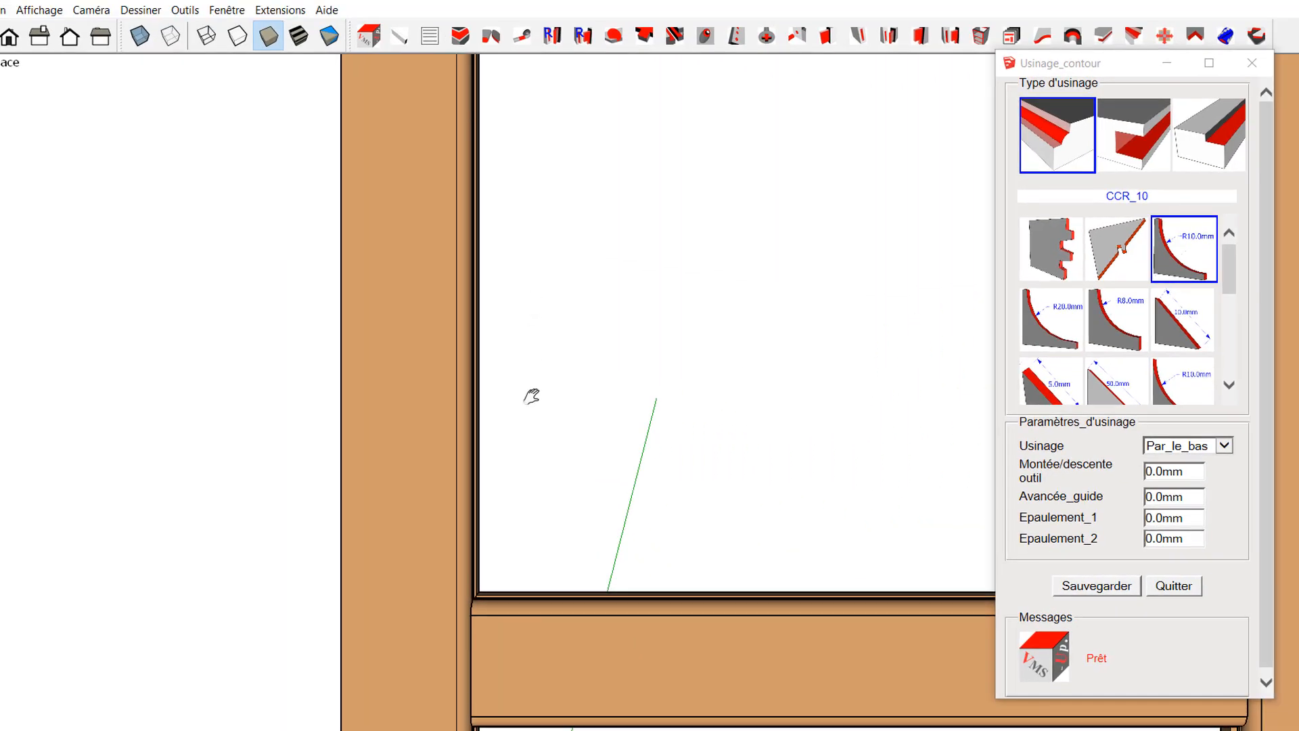
Draw a rectangle on the top rail's face, from its upper corner at the left stile down to the moulding line.
{"action": "middle_click_drag", "start_coordinate": [531, 246], "coordinate": [542, 447], "text": "shift"}
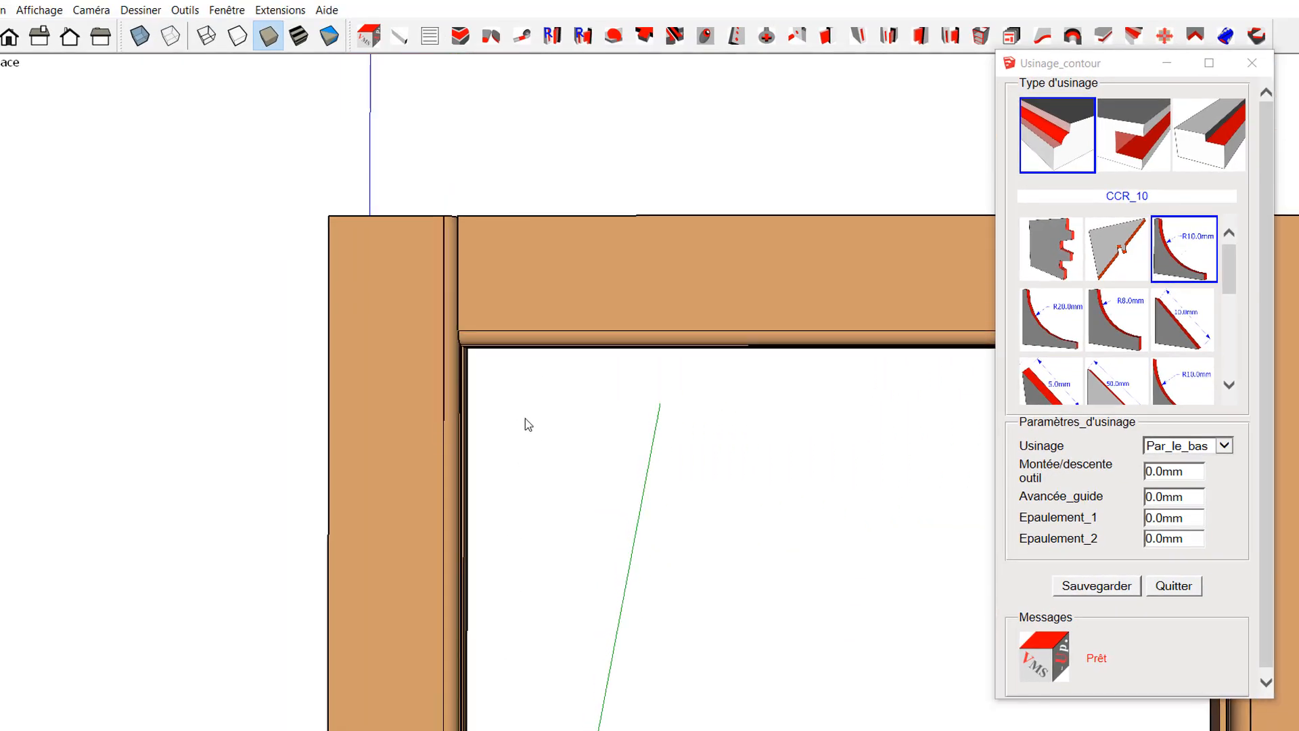
{"action": "scroll", "coordinate": [525, 418], "scroll_direction": "up", "scroll_amount": 2}
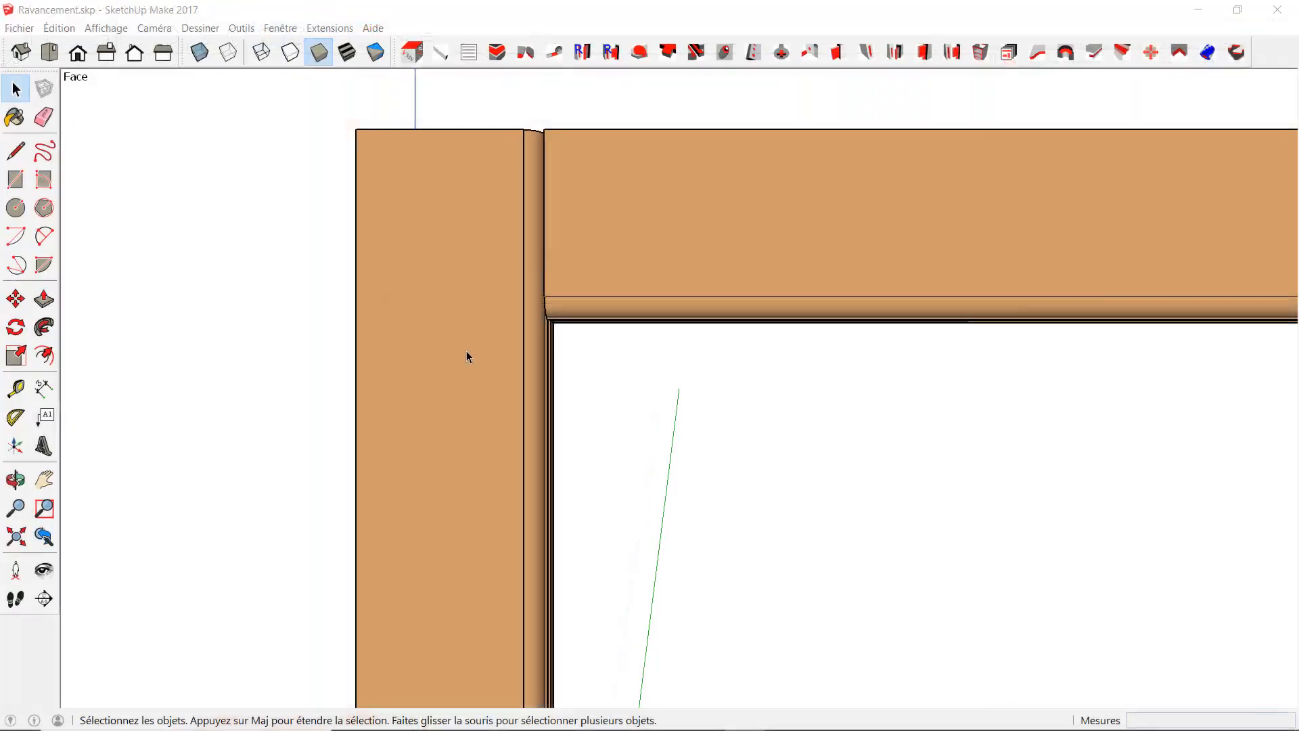
{"action": "left_click", "coordinate": [15, 187]}
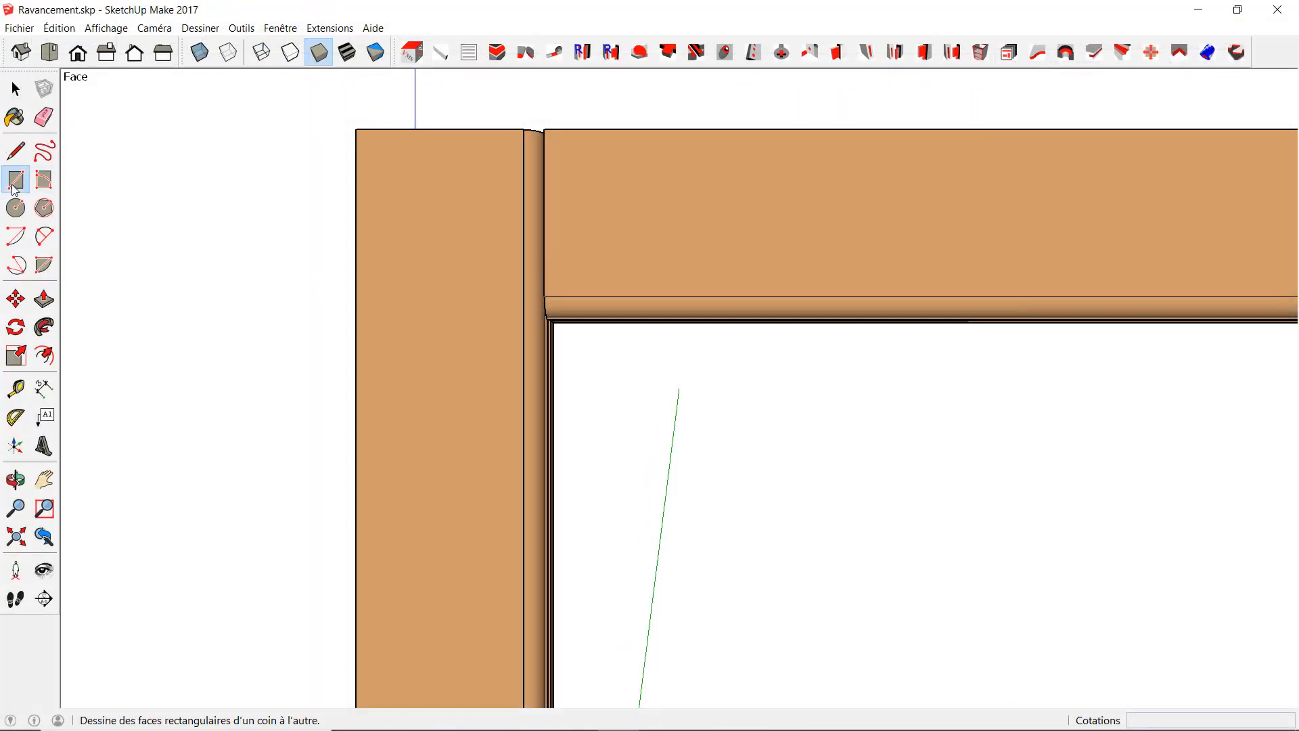
{"action": "left_click", "coordinate": [545, 129]}
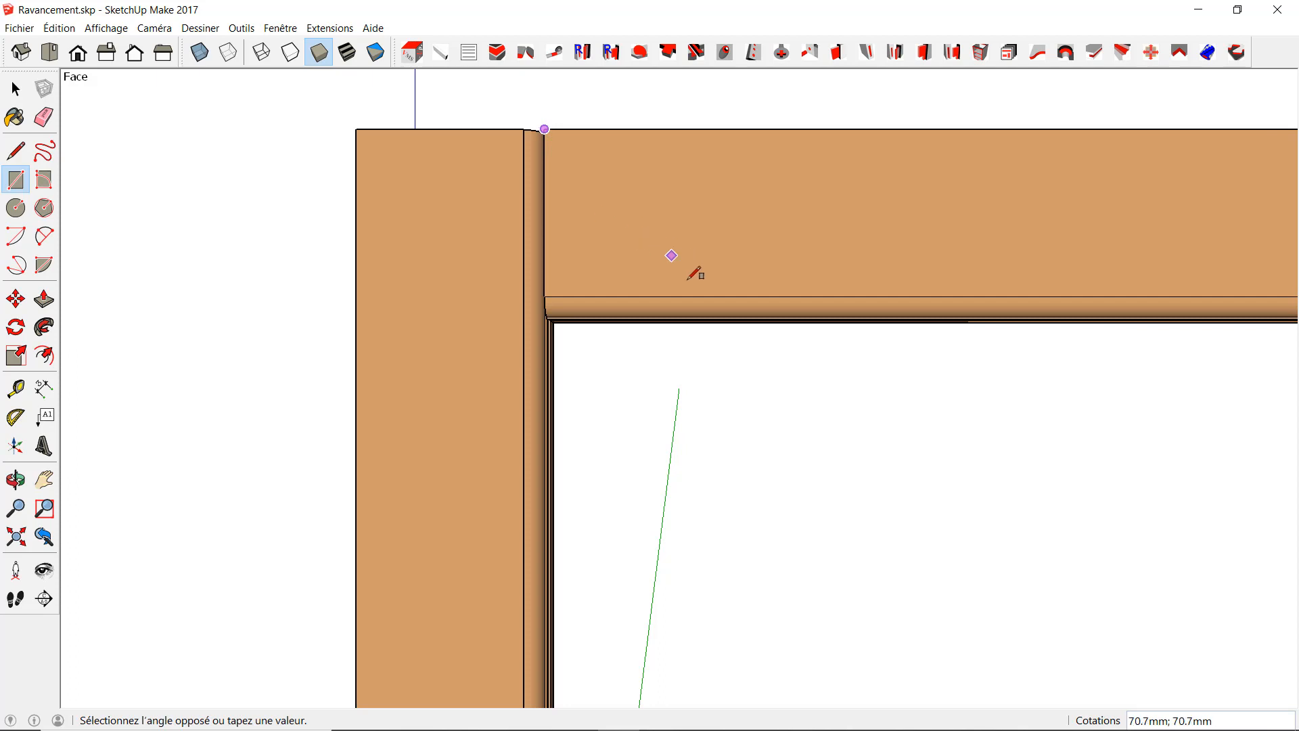
{"action": "left_click", "coordinate": [733, 296]}
{"action": "key", "text": "space"}
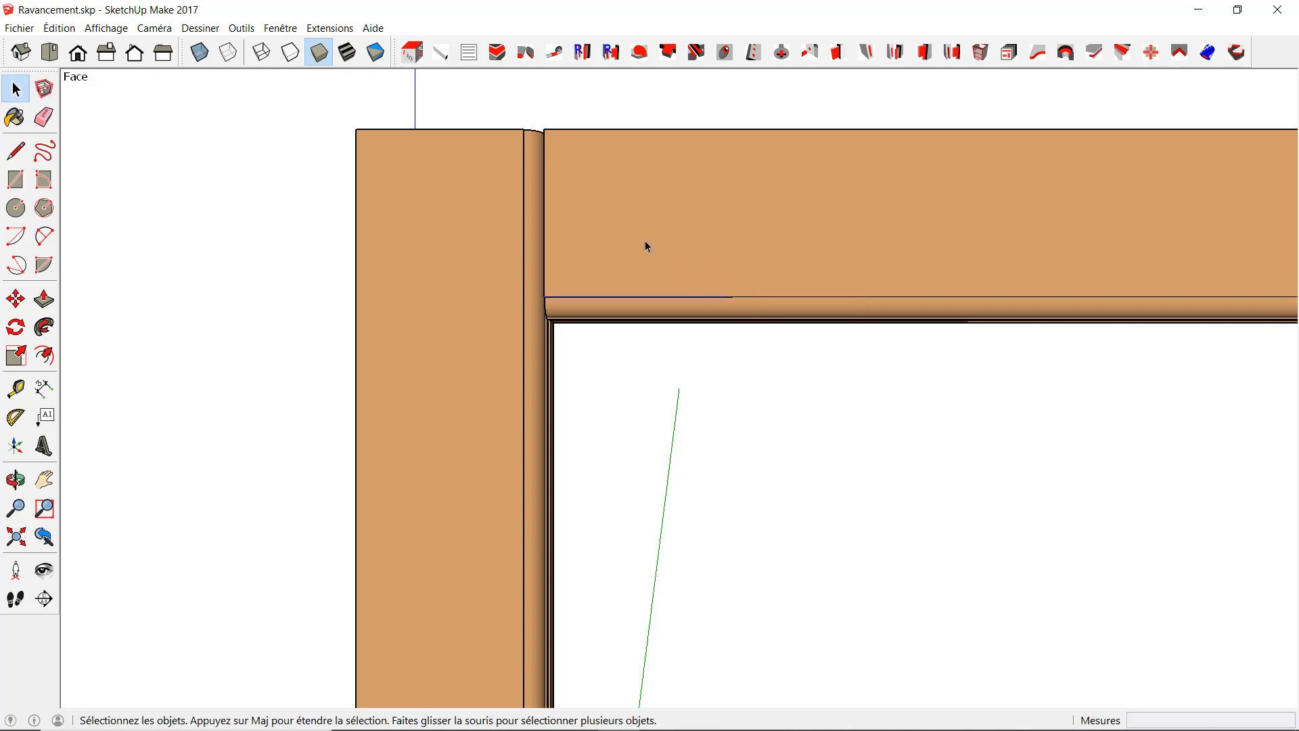
Rotate the rectangle 90° about its vertical edge beside the left stile so it stands perpendicular to the frame.
{"action": "key", "text": "q"}
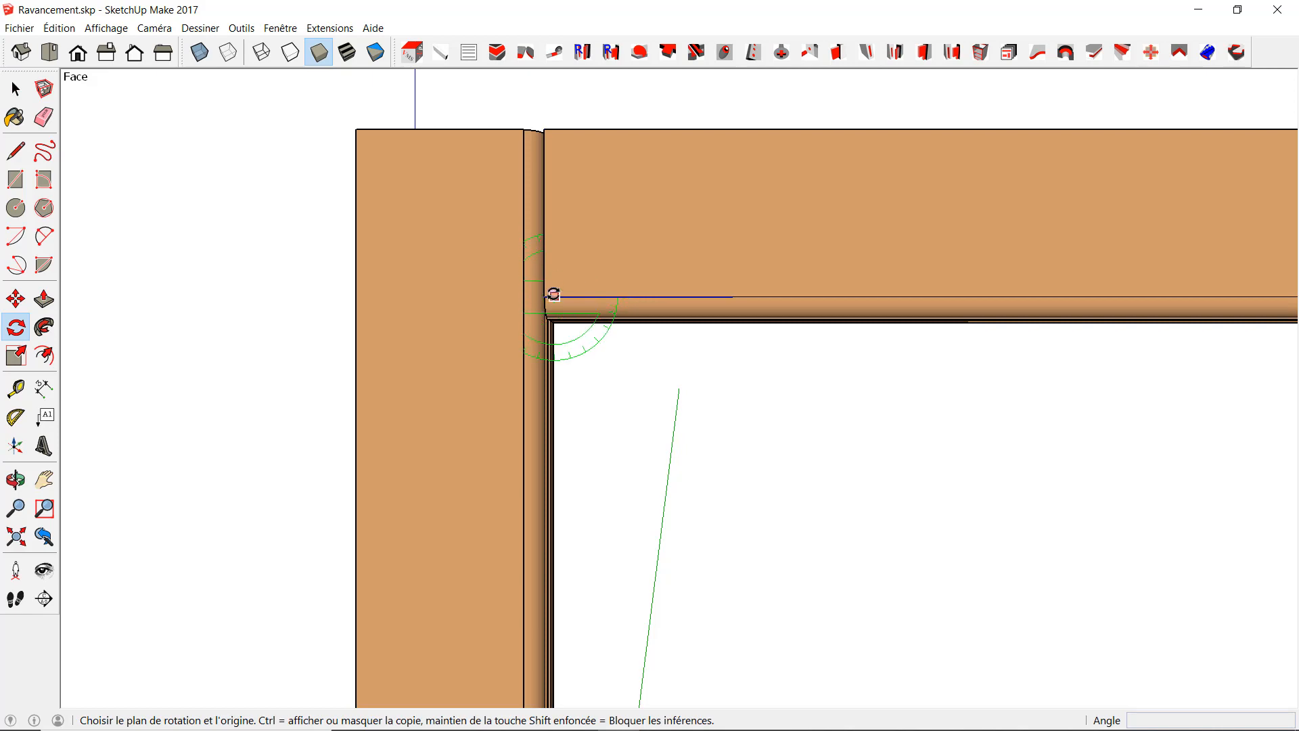
{"action": "left_click_drag", "start_coordinate": [546, 296], "coordinate": [545, 177]}
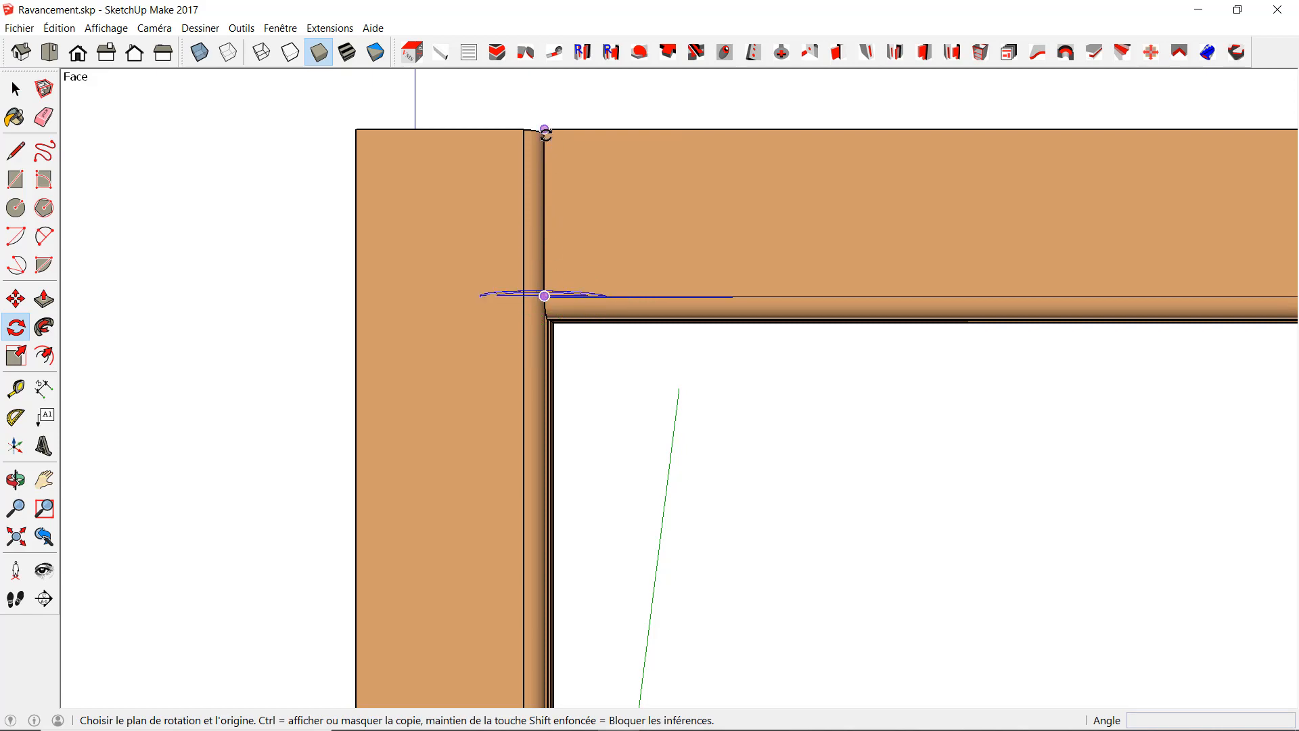
{"action": "middle_click_drag", "start_coordinate": [545, 133], "coordinate": [781, 105]}
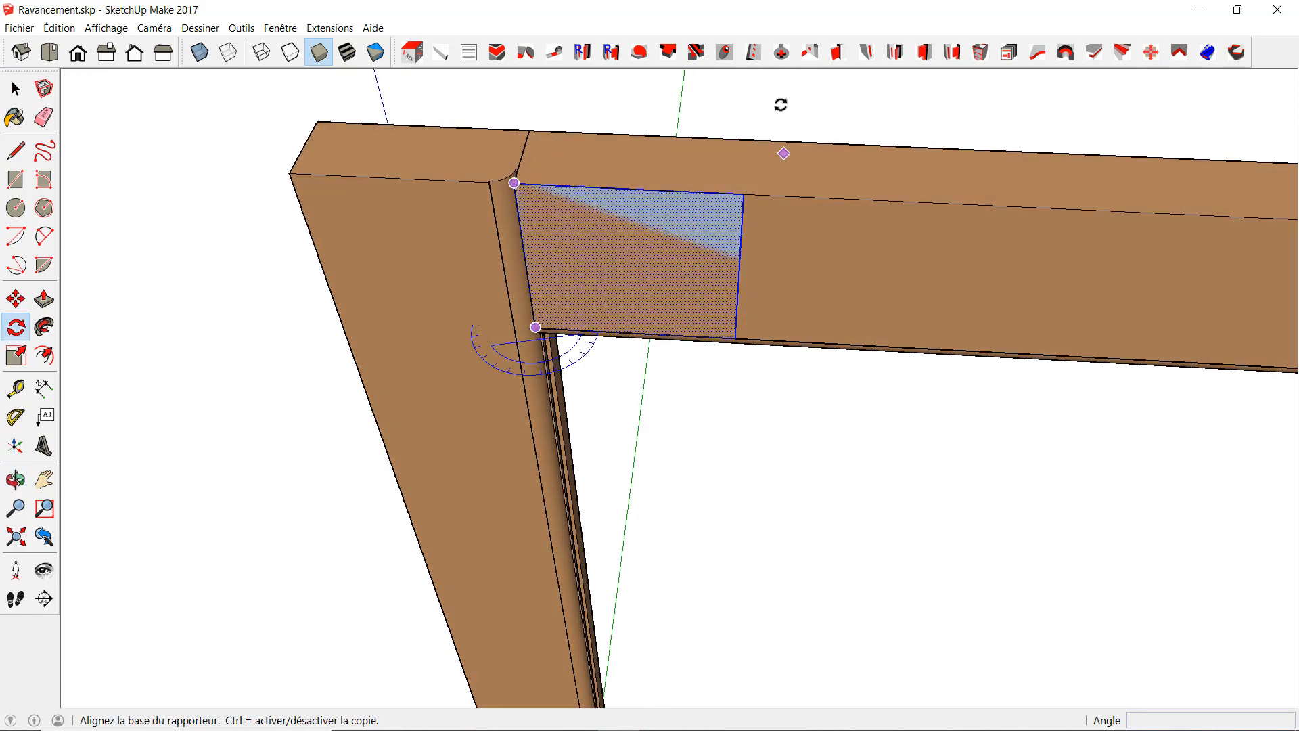
{"action": "left_click", "coordinate": [744, 196]}
{"action": "left_click", "coordinate": [686, 105]}
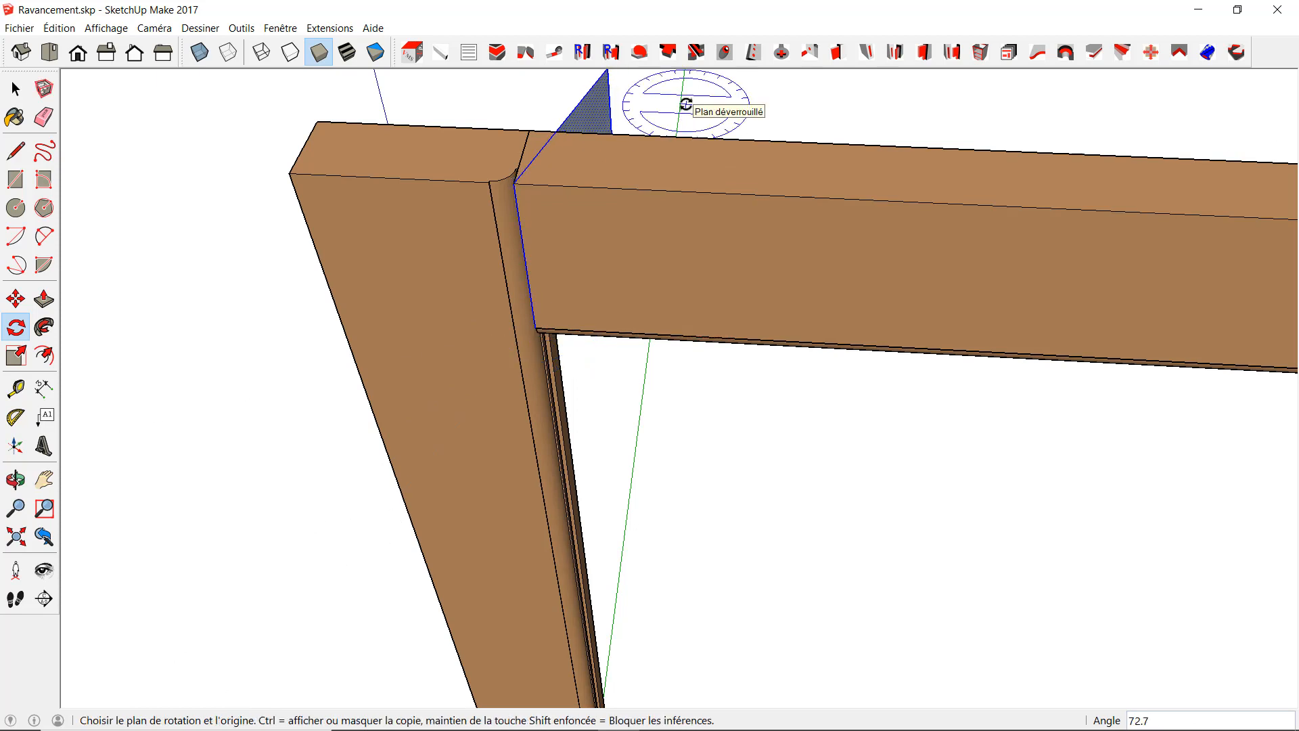
{"action": "key", "text": "Return"}
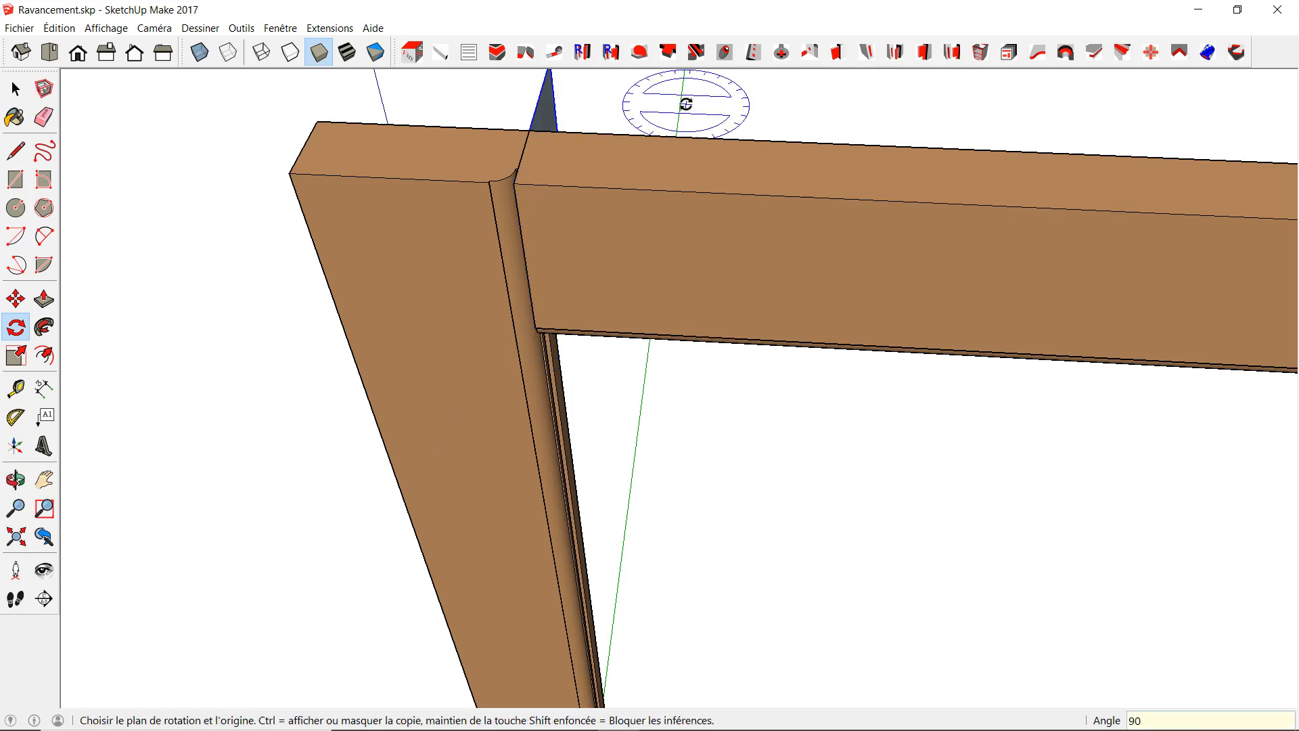
Move the upright rectangle so it cuts through the left stile along the outer line of its moulding.
{"action": "key", "text": "m"}
{"action": "left_click", "coordinate": [533, 119]}
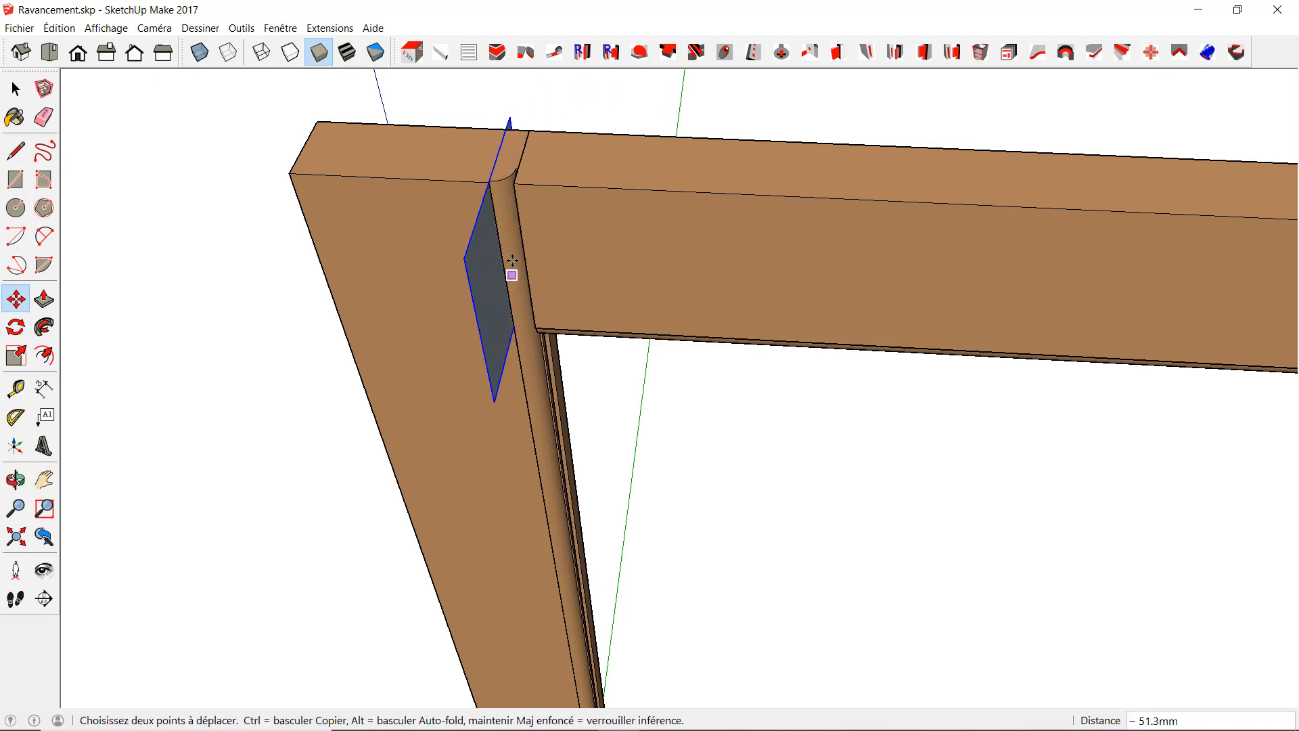
{"action": "middle_click_drag", "start_coordinate": [514, 252], "coordinate": [429, 289]}
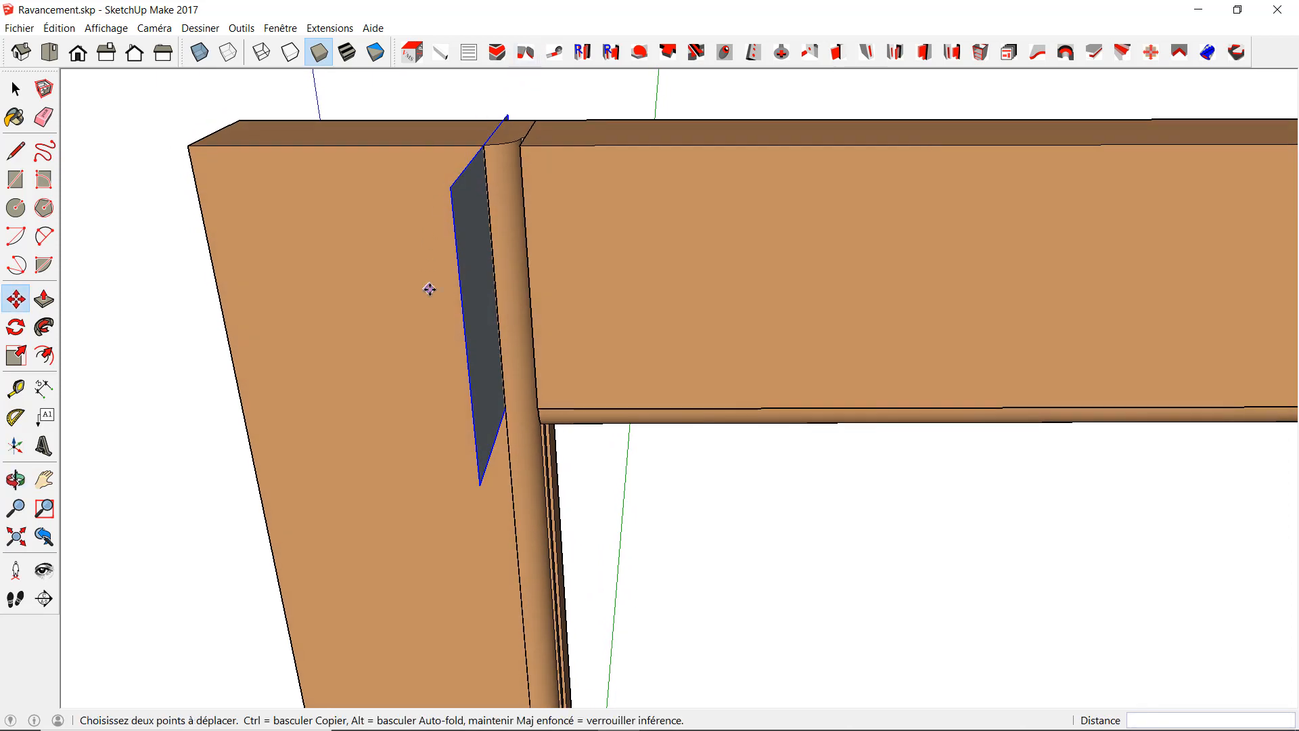
Rotate a copy of the upright rectangle 135° about its lower edge, so it slopes down under the top rail.
{"action": "key", "text": "q"}
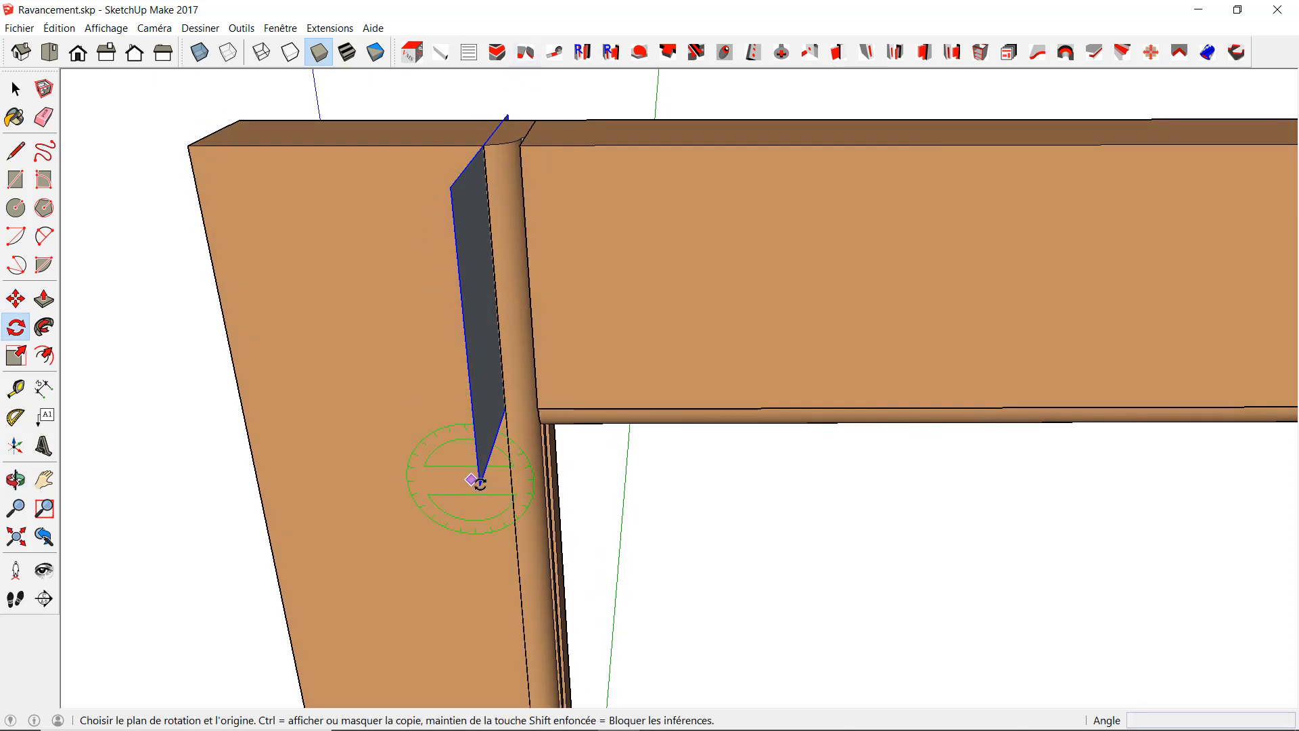
{"action": "left_click", "coordinate": [498, 429]}
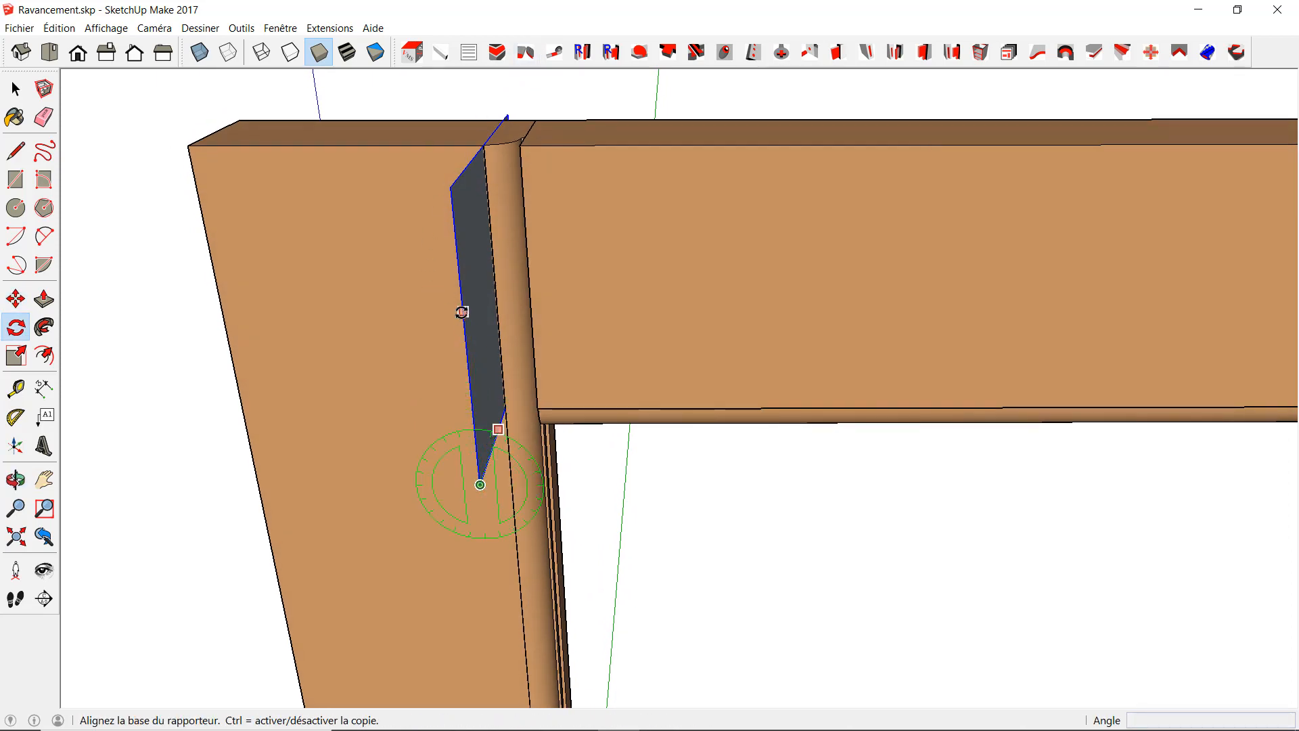
{"action": "left_click", "coordinate": [453, 186]}
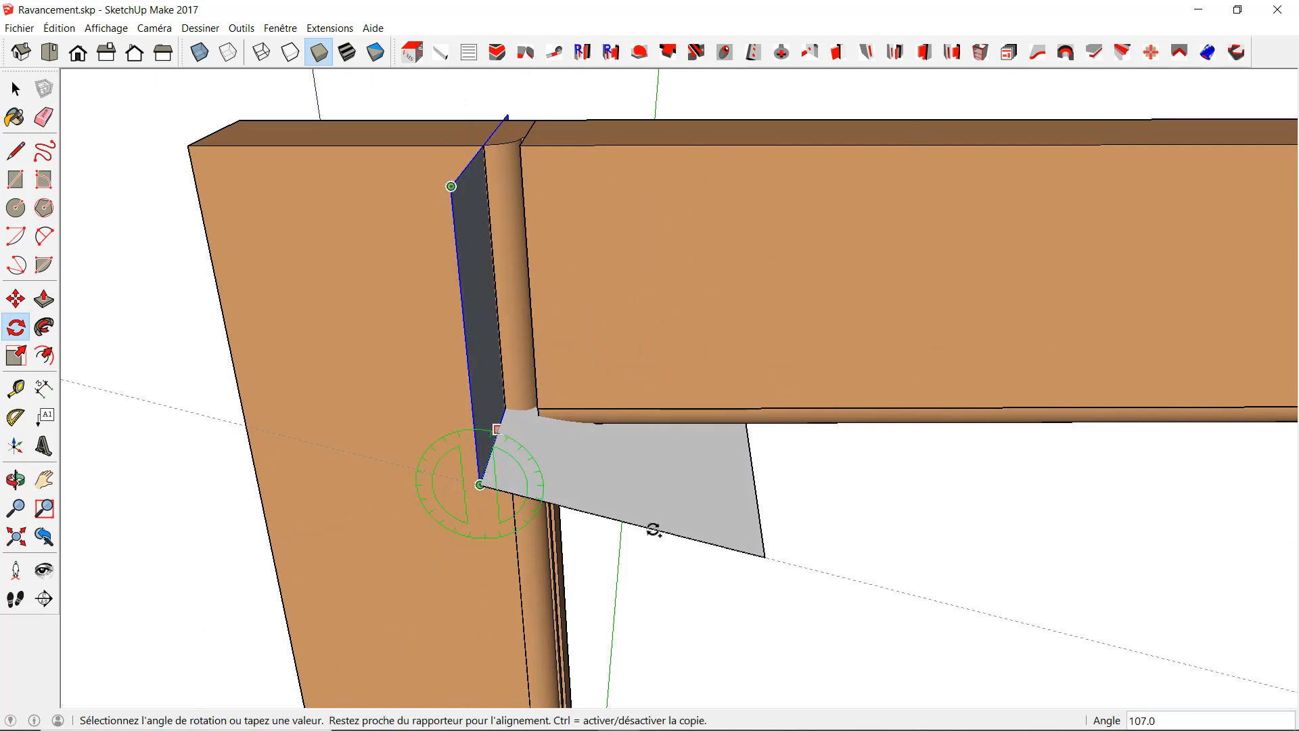
{"action": "left_click", "coordinate": [653, 528]}
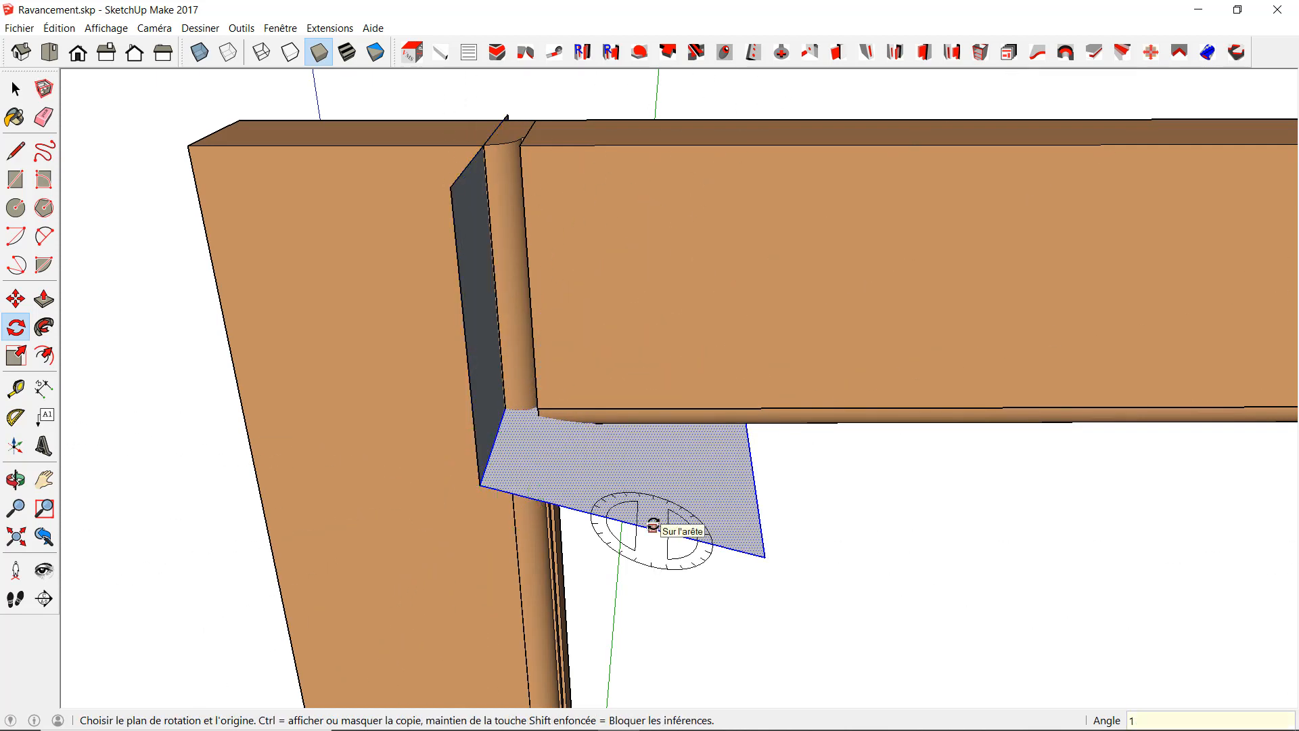
{"action": "type", "text": "135"}
{"action": "key", "text": "Return"}
{"action": "key", "text": "space"}
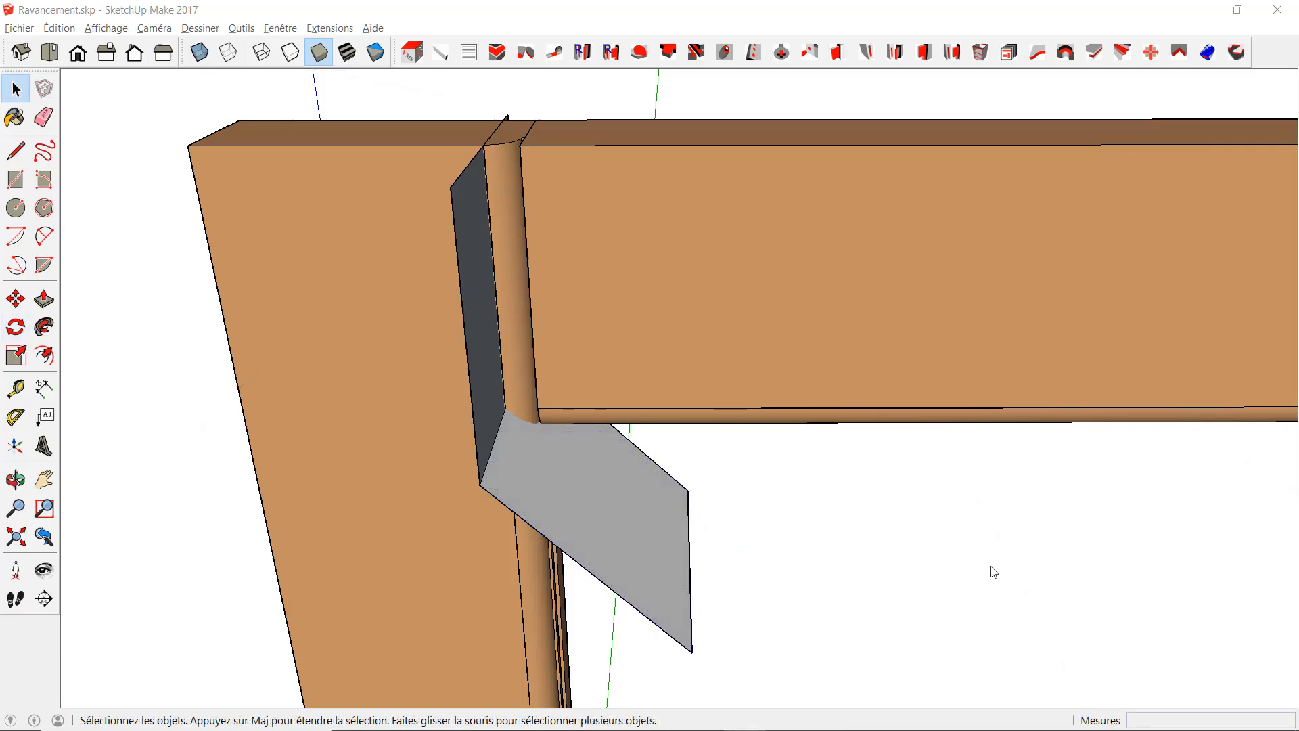
Reverse the orientation of the upright face on the left stile.
{"action": "middle_click_drag", "start_coordinate": [988, 568], "coordinate": [660, 521]}
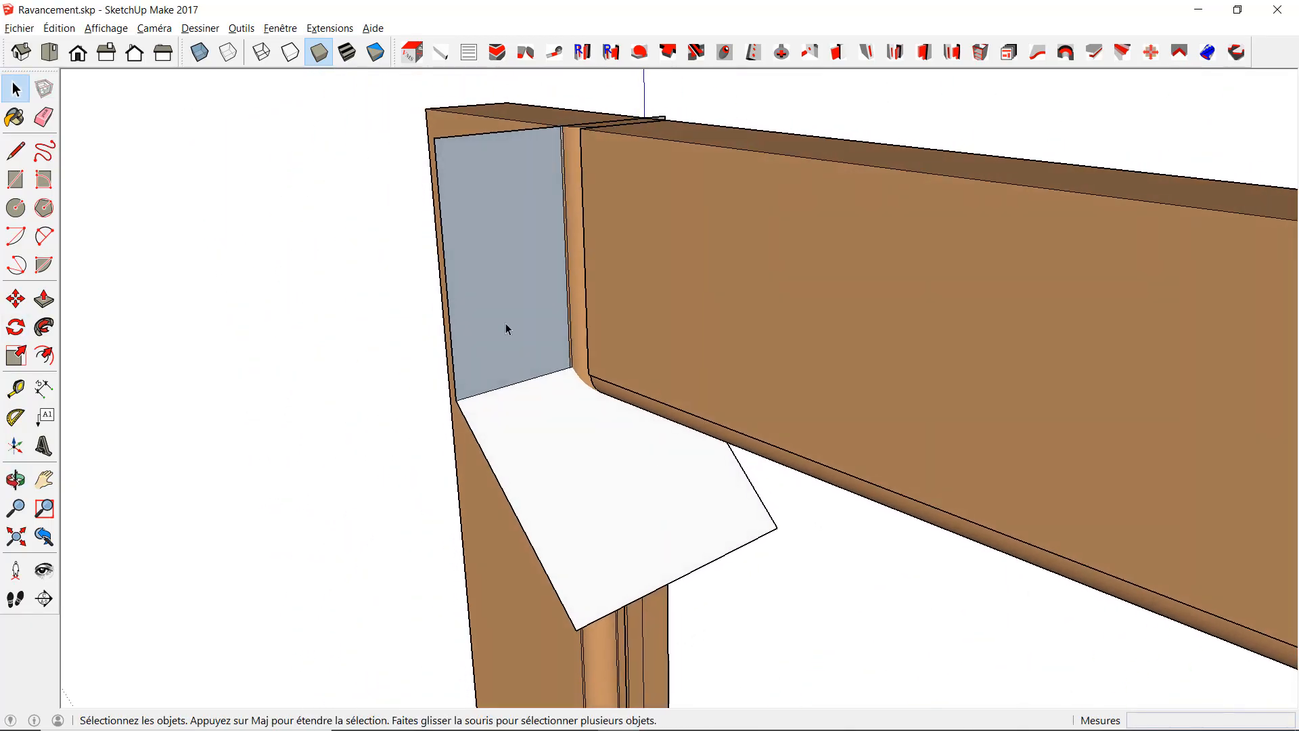
{"action": "left_click", "coordinate": [505, 323]}
{"action": "right_click", "coordinate": [505, 323]}
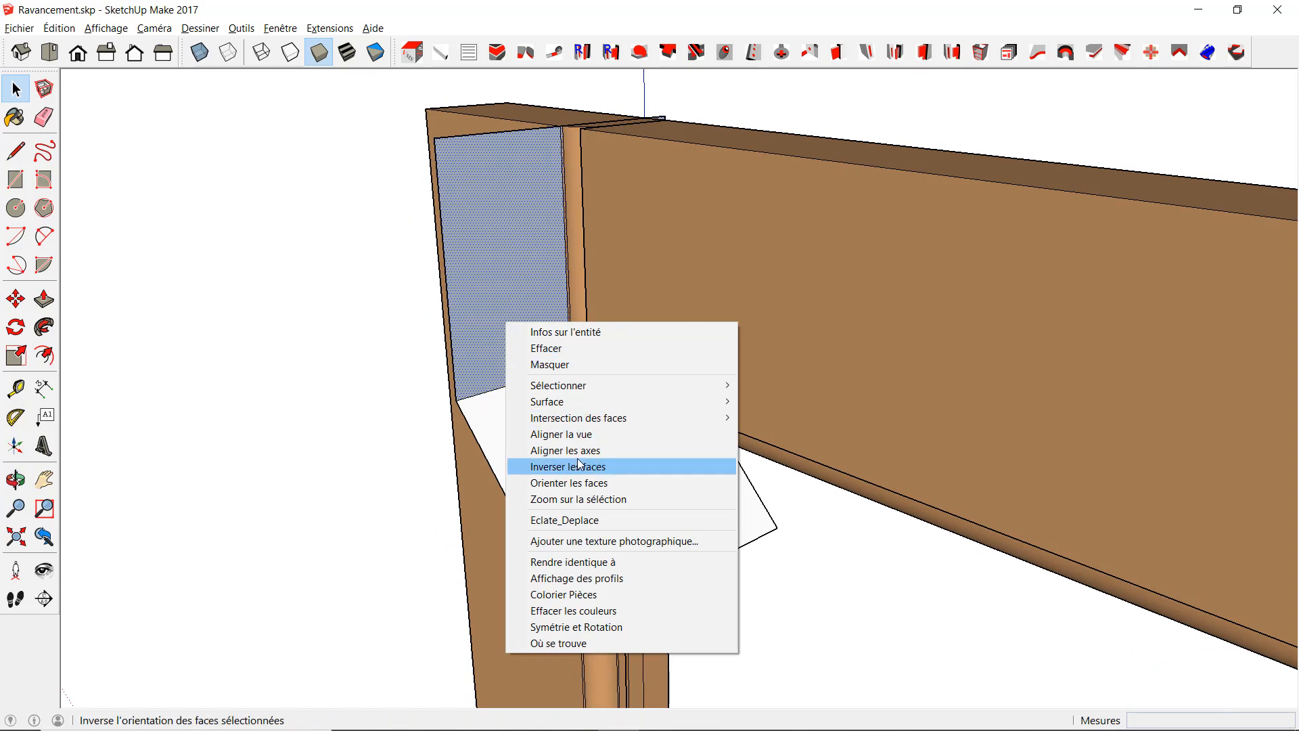
{"action": "left_click", "coordinate": [531, 466]}
Group the upright face and the sloping face together with their edges.
{"action": "middle_click_drag", "start_coordinate": [435, 406], "coordinate": [593, 465]}
{"action": "scroll", "coordinate": [549, 413], "scroll_direction": "up", "scroll_amount": 2}
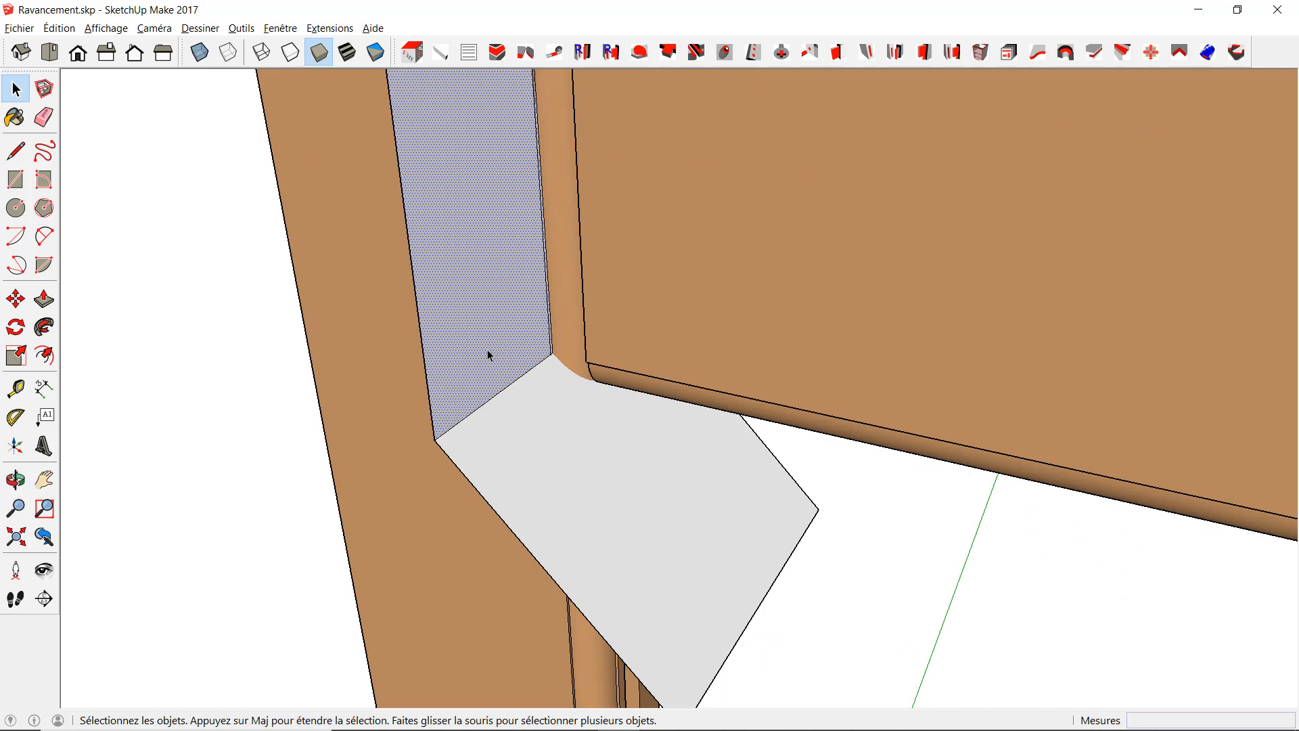
{"action": "triple_click", "coordinate": [488, 351]}
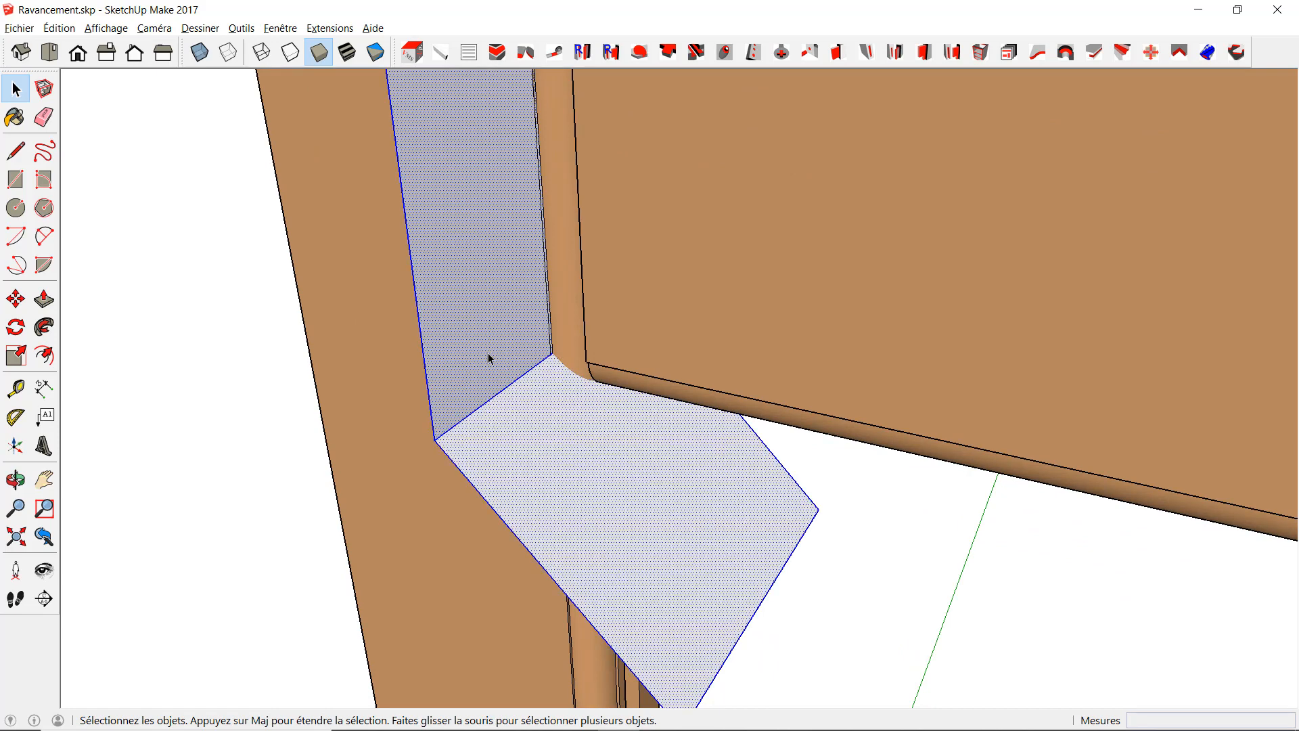
{"action": "right_click", "coordinate": [562, 464]}
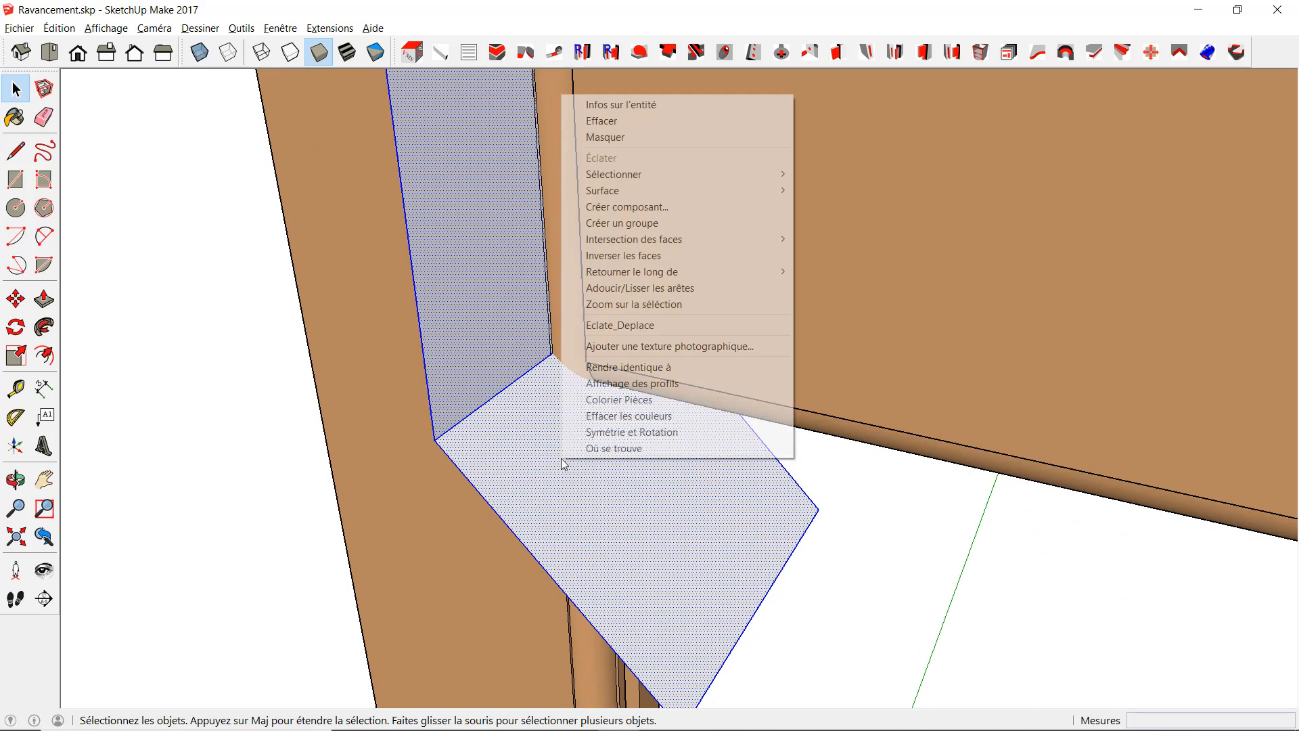
{"action": "left_click", "coordinate": [630, 231]}
Use Bouffetout to cut away the left stile's moulding at the top rail with the grouped upright and sloping faces.
{"action": "scroll", "coordinate": [892, 326], "scroll_direction": "down", "scroll_amount": 5}
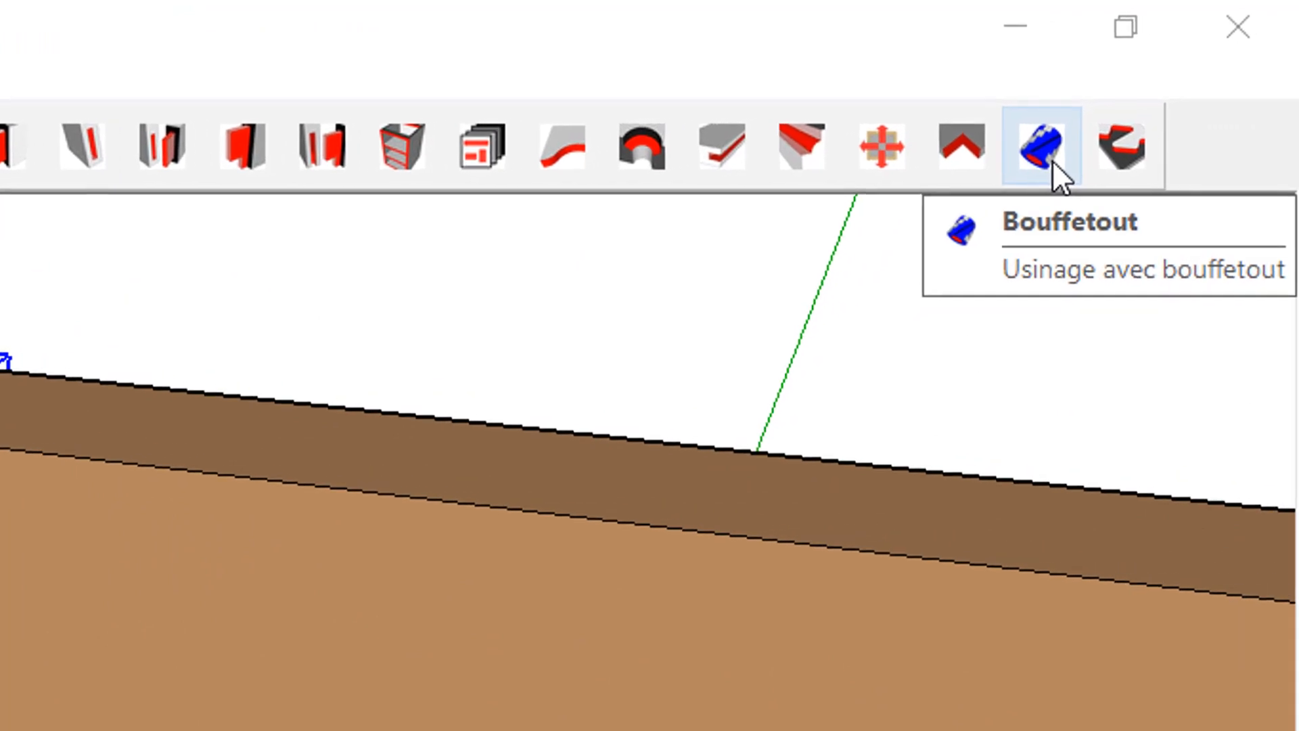
{"action": "left_click", "coordinate": [1042, 145]}
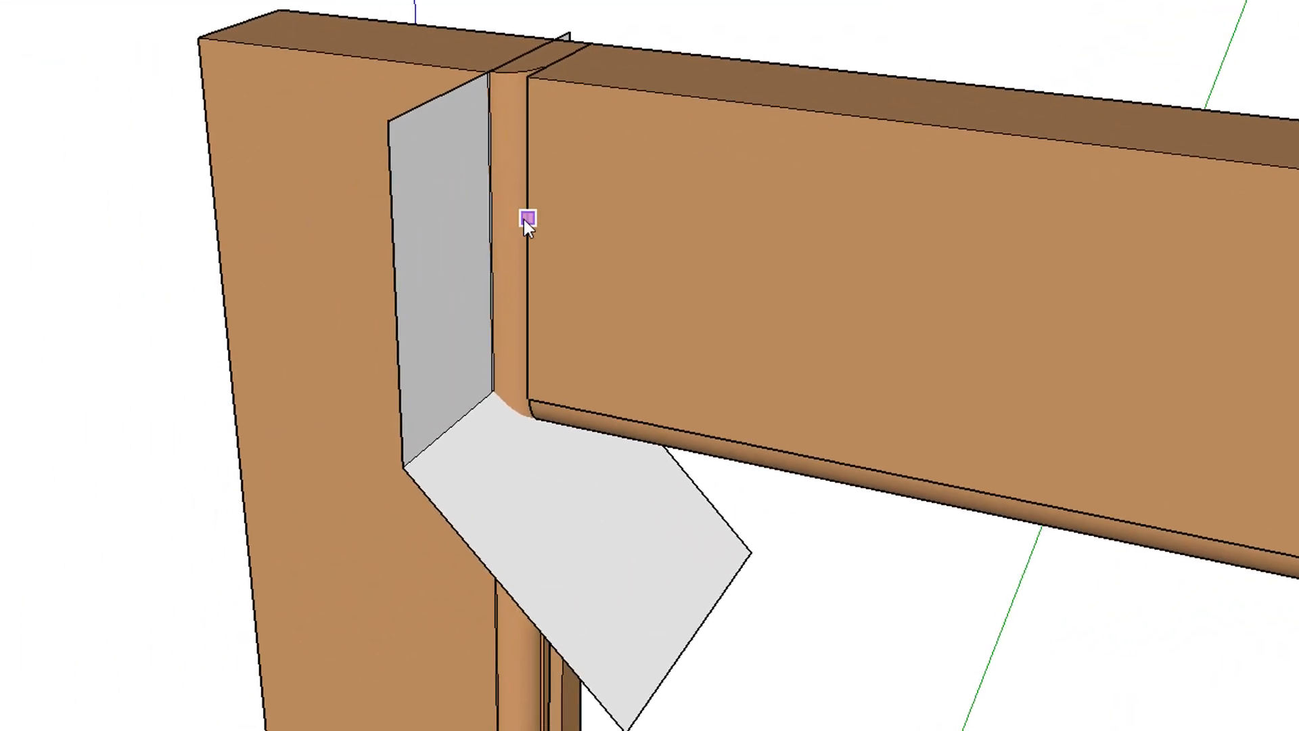
{"action": "left_click", "coordinate": [514, 216]}
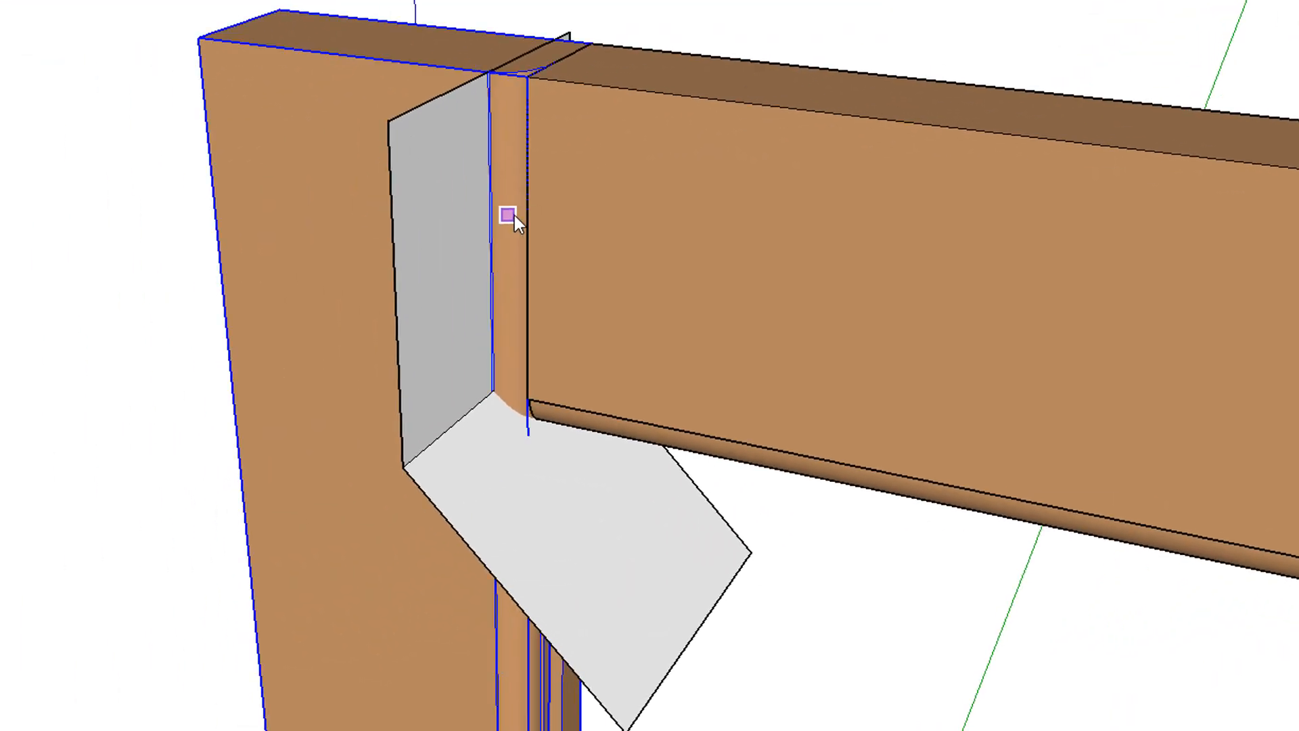
{"action": "left_click", "coordinate": [433, 235]}
{"action": "scroll", "coordinate": [539, 331], "scroll_direction": "up", "scroll_amount": 3}
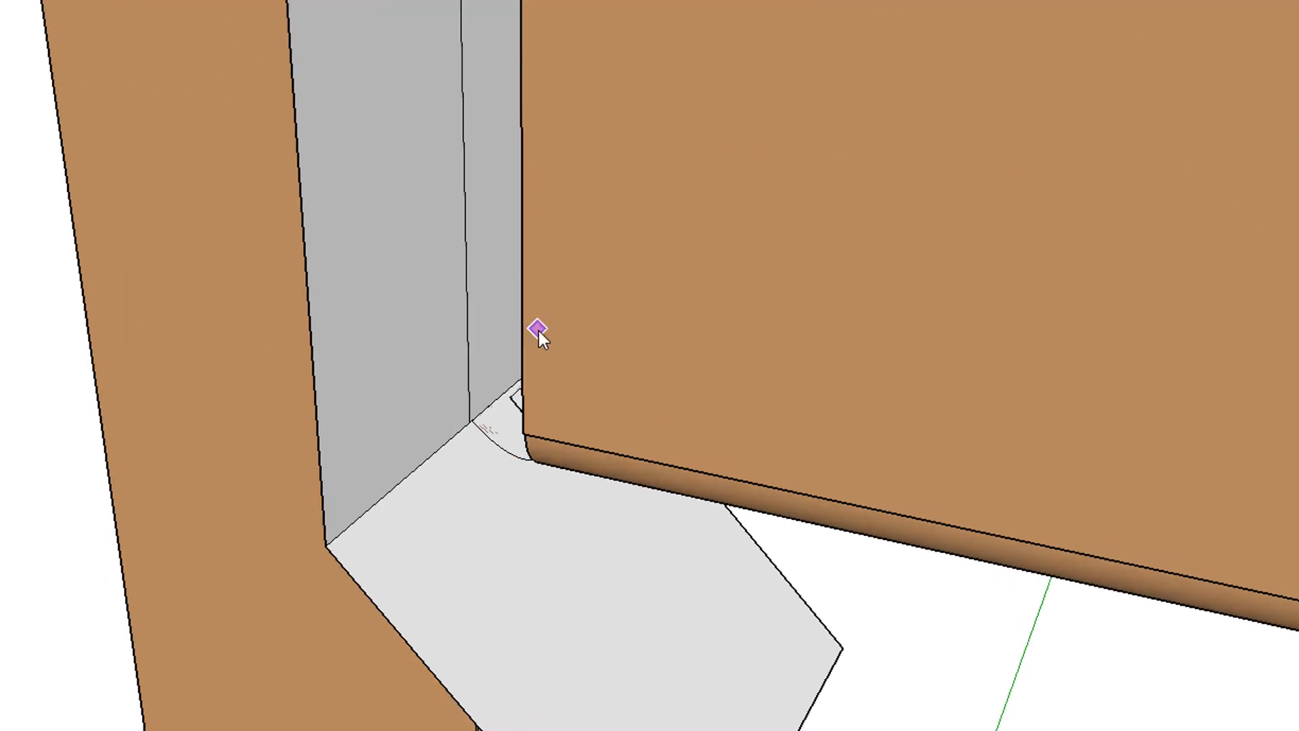
{"action": "middle_click_drag", "start_coordinate": [504, 367], "coordinate": [567, 363]}
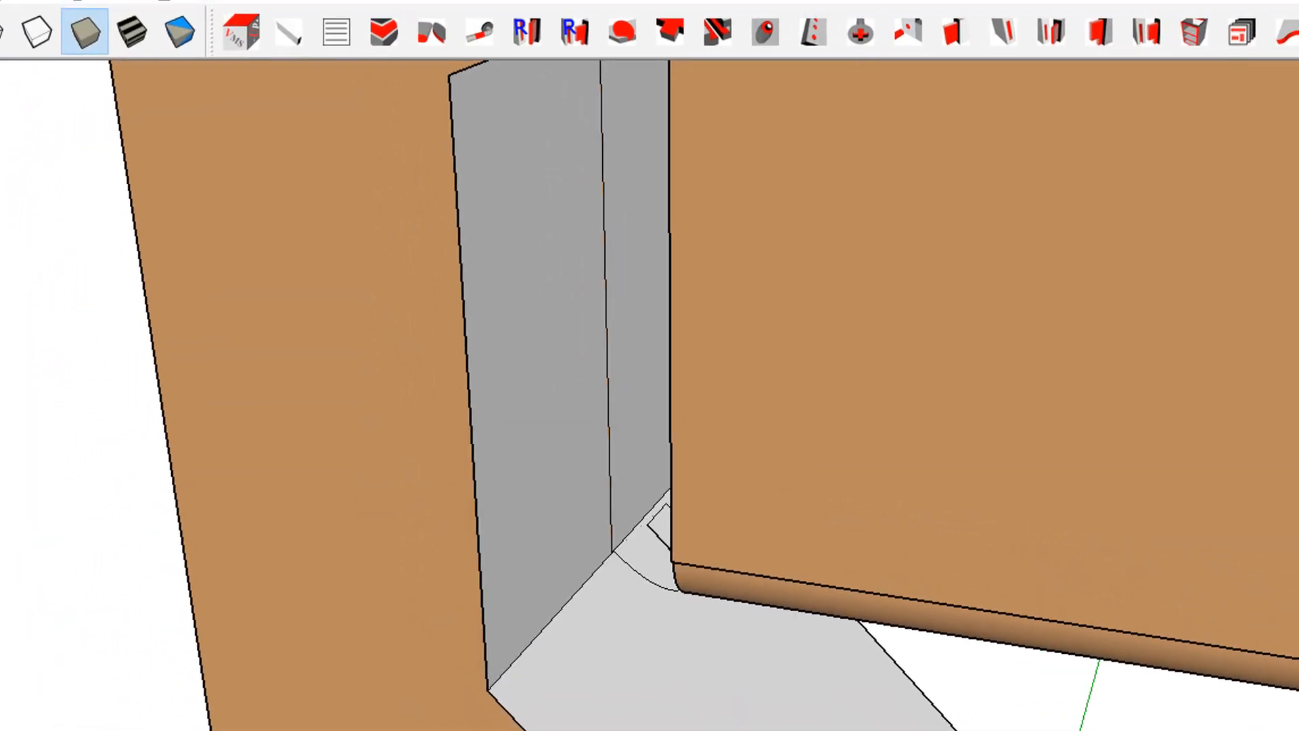
Hide the group of cutting faces at the joint between the left stile and the top rail.
{"action": "left_click", "coordinate": [767, 231]}
{"action": "right_click", "coordinate": [766, 231]}
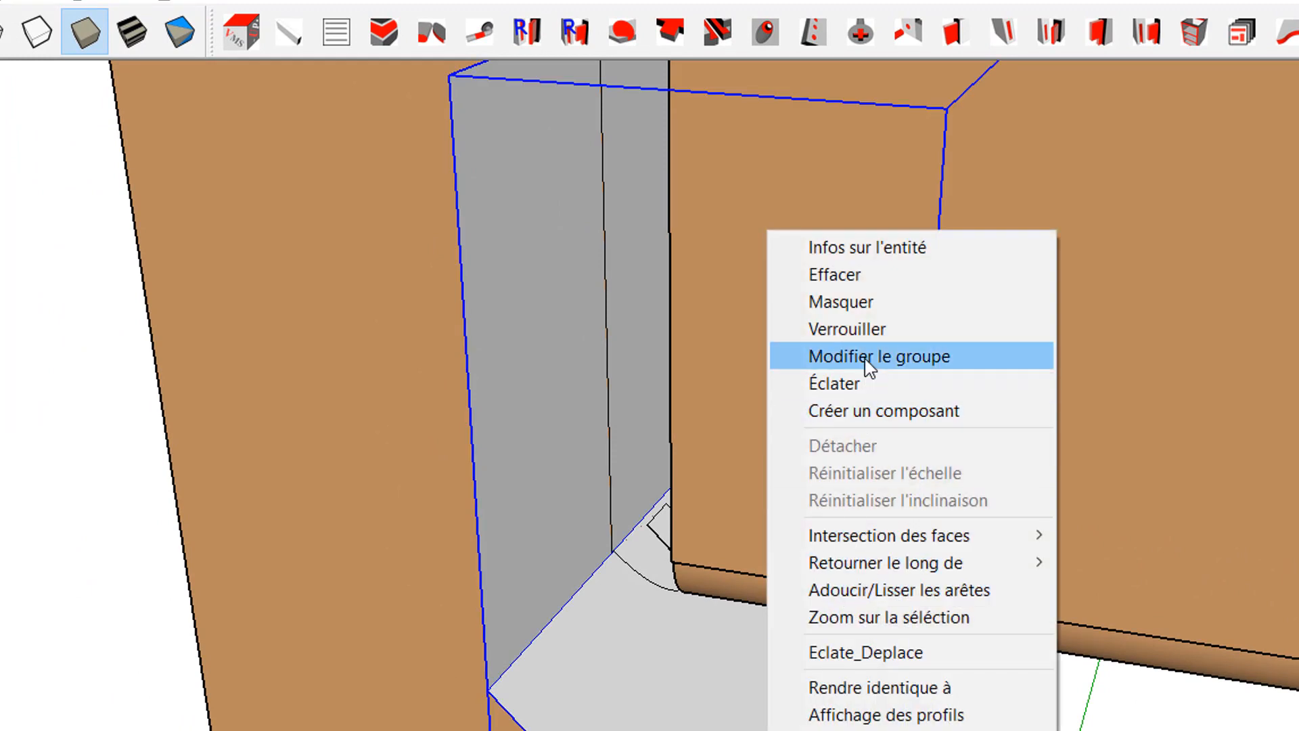
{"action": "left_click", "coordinate": [876, 302]}
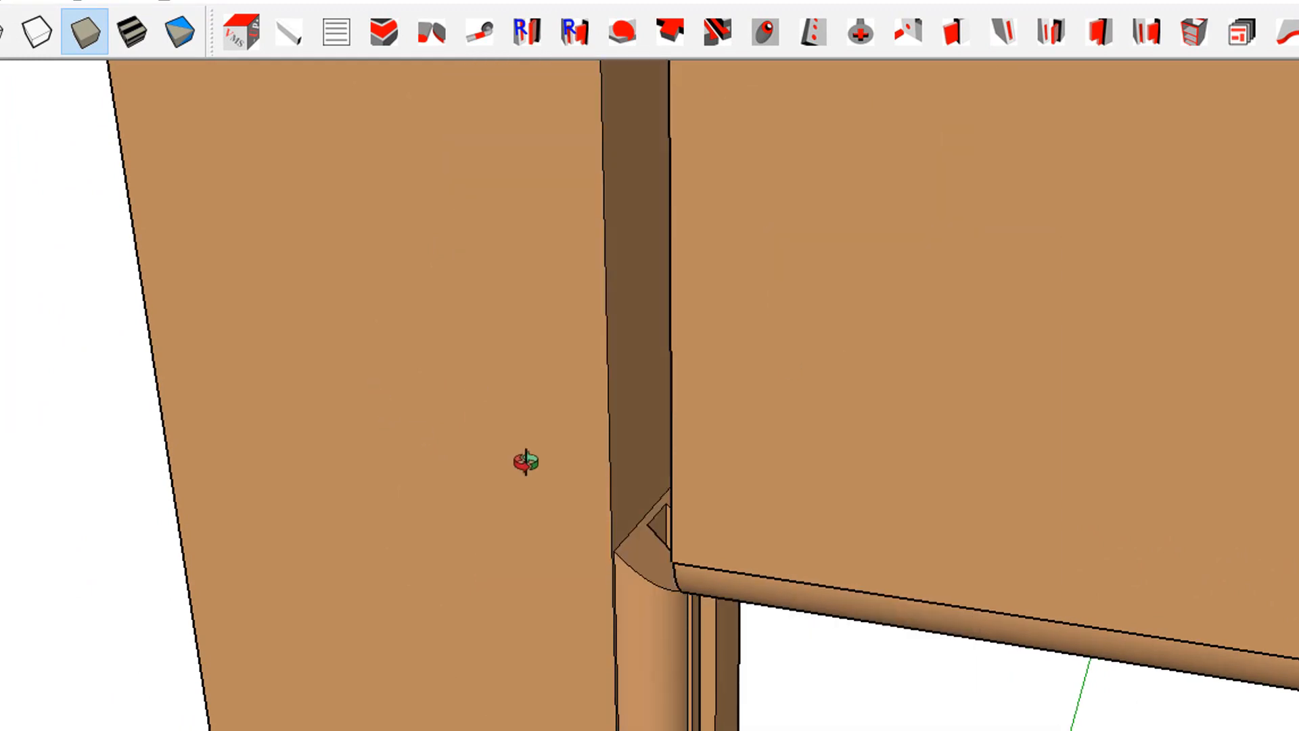
Move the top rail about 11 mm towards the stile so its end meets the shoulder of the notch.
{"action": "middle_click_drag", "start_coordinate": [525, 462], "coordinate": [583, 338]}
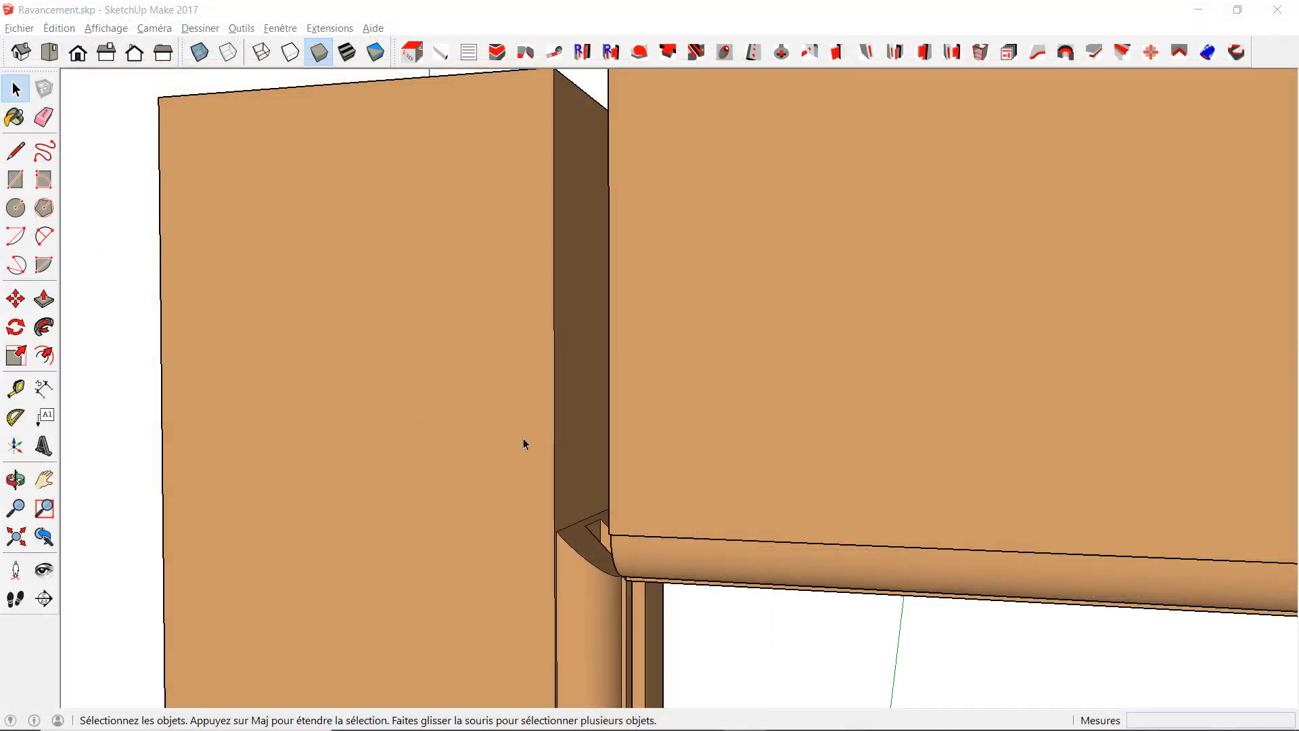
{"action": "mouse_move", "coordinate": [648, 451]}
{"action": "middle_mouse_down"}
{"action": "mouse_move", "coordinate": [777, 458]}
{"action": "mouse_move", "coordinate": [876, 549]}
{"action": "middle_mouse_up"}
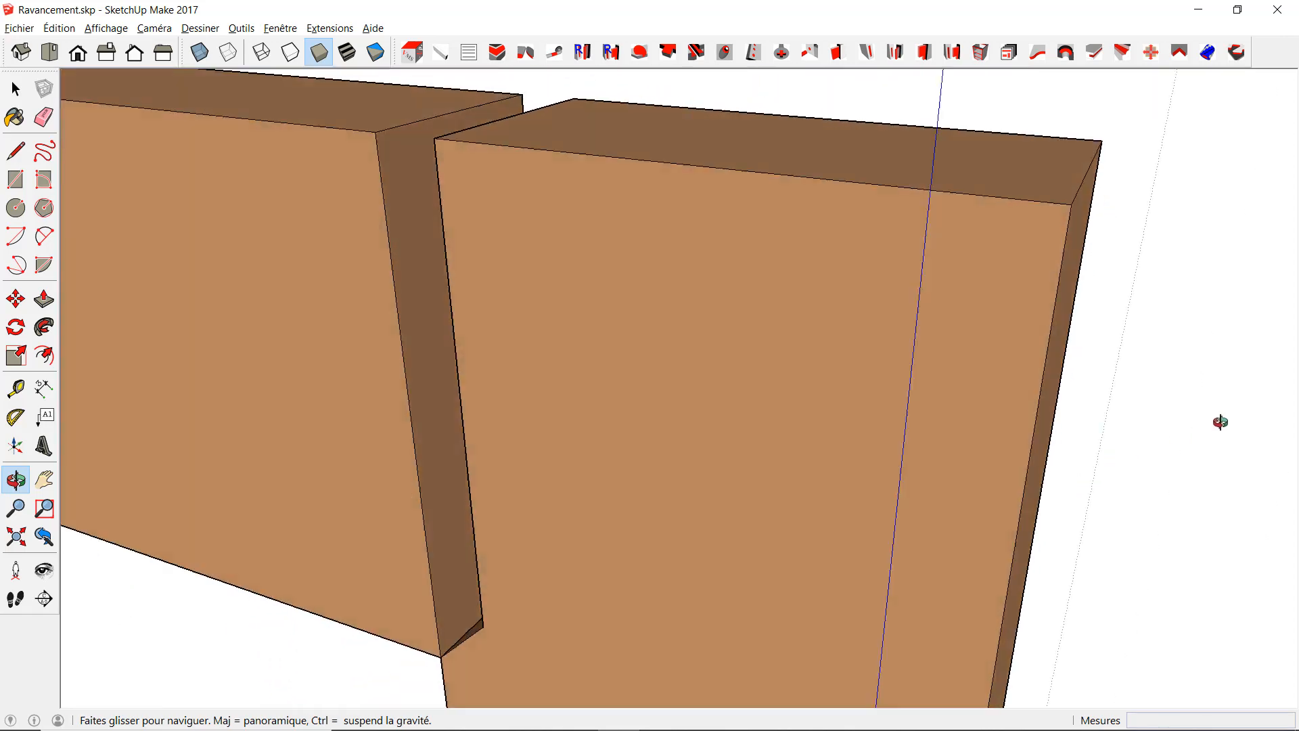
{"action": "middle_click_drag", "start_coordinate": [1218, 424], "coordinate": [1230, 424]}
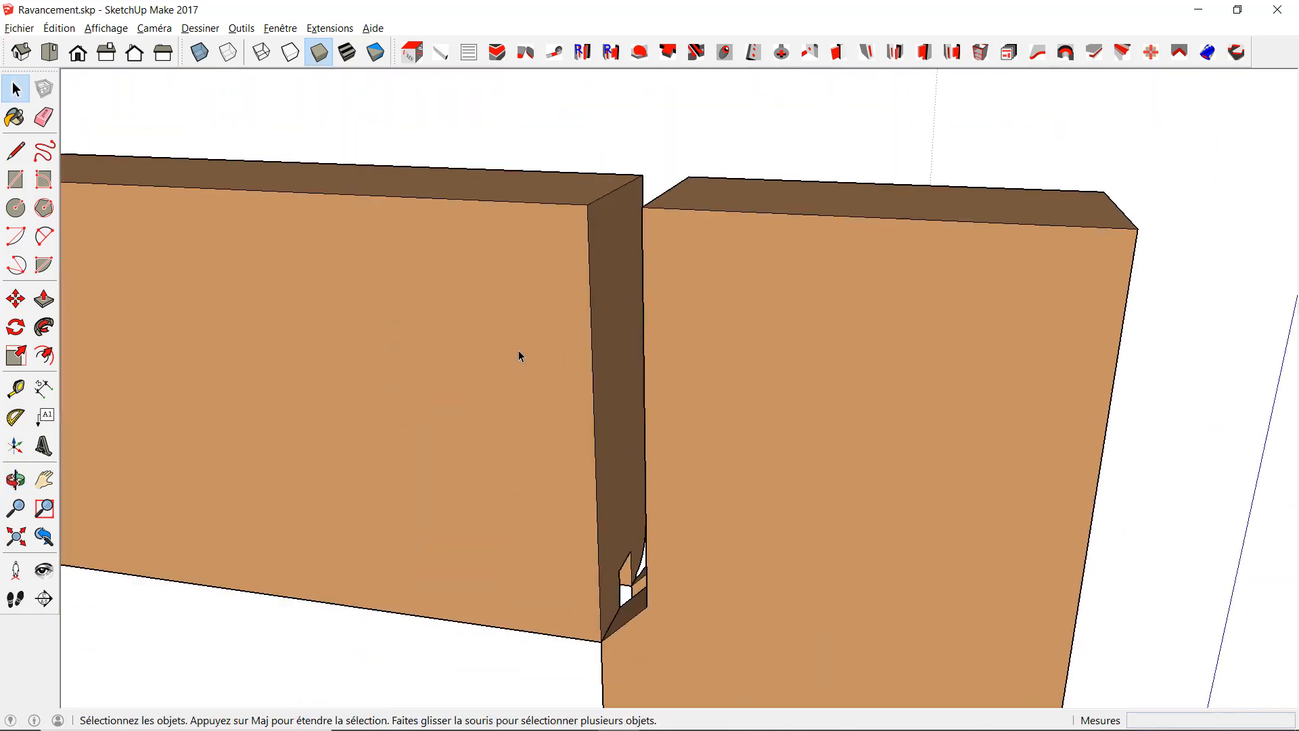
{"action": "left_click", "coordinate": [519, 354]}
{"action": "key", "text": "m"}
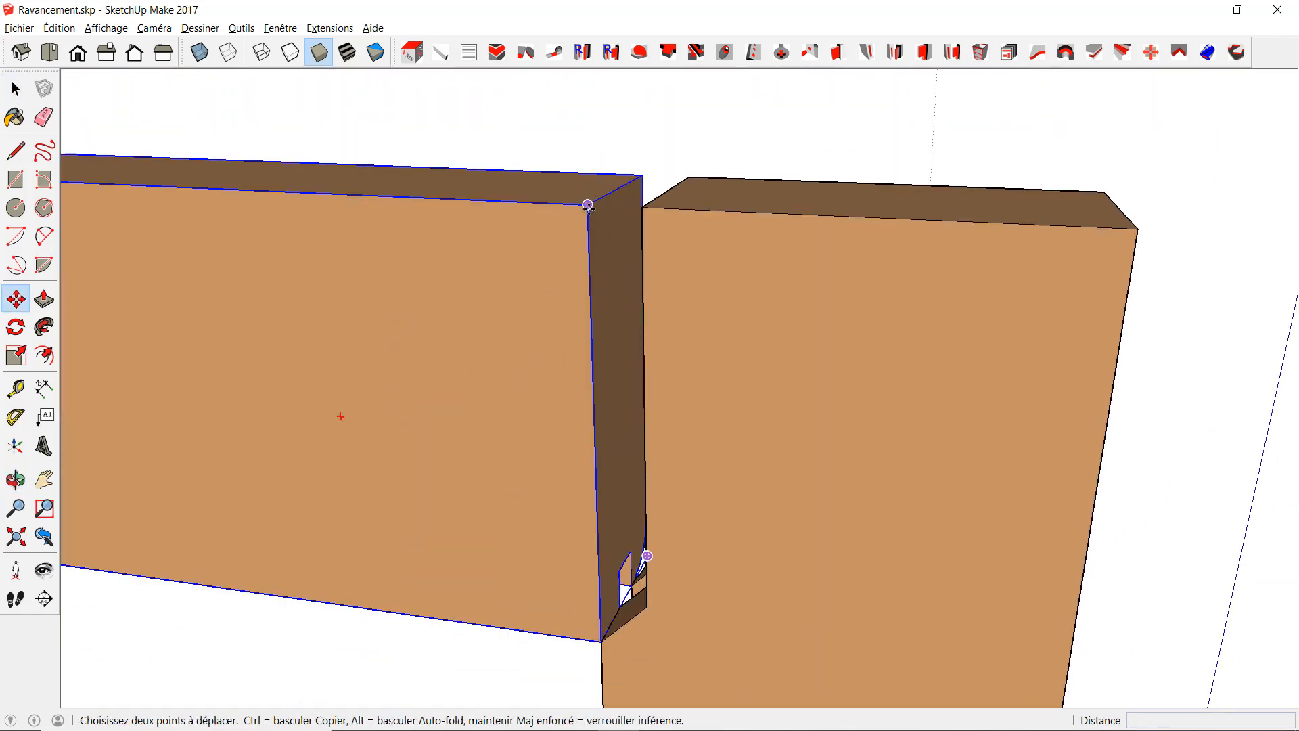
{"action": "left_click", "coordinate": [588, 205]}
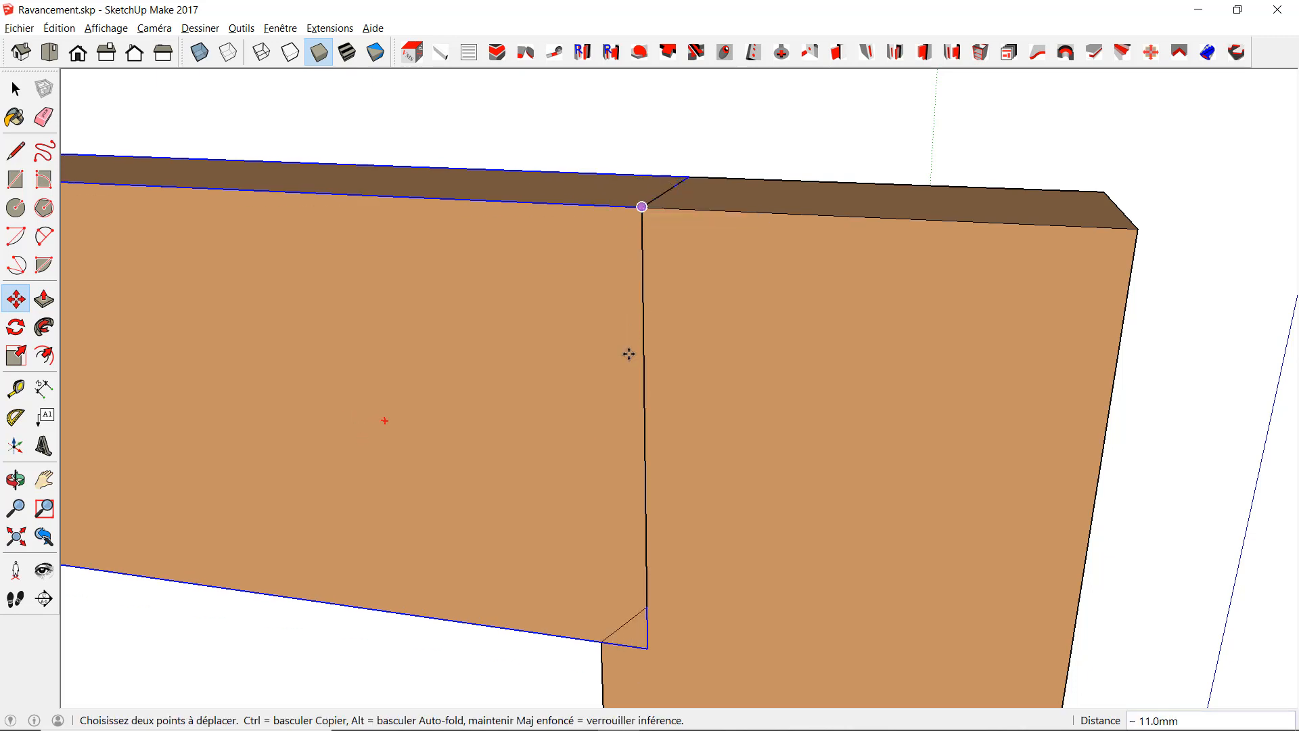
{"action": "middle_click_drag", "start_coordinate": [629, 354], "coordinate": [580, 75]}
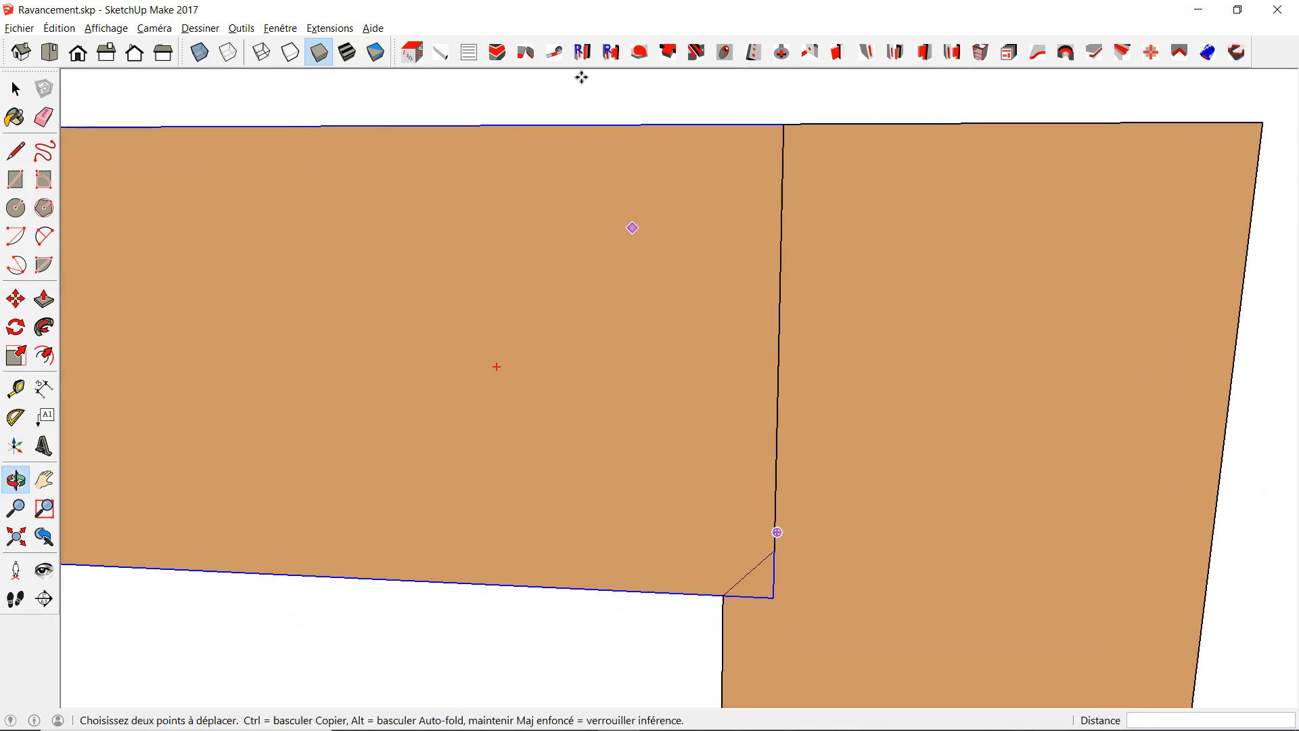
Saw the top rail's lower corner with the radial saw at 45° rotation, starting where its lower edge meets the stile's inner edge.
{"action": "left_click", "coordinate": [644, 58]}
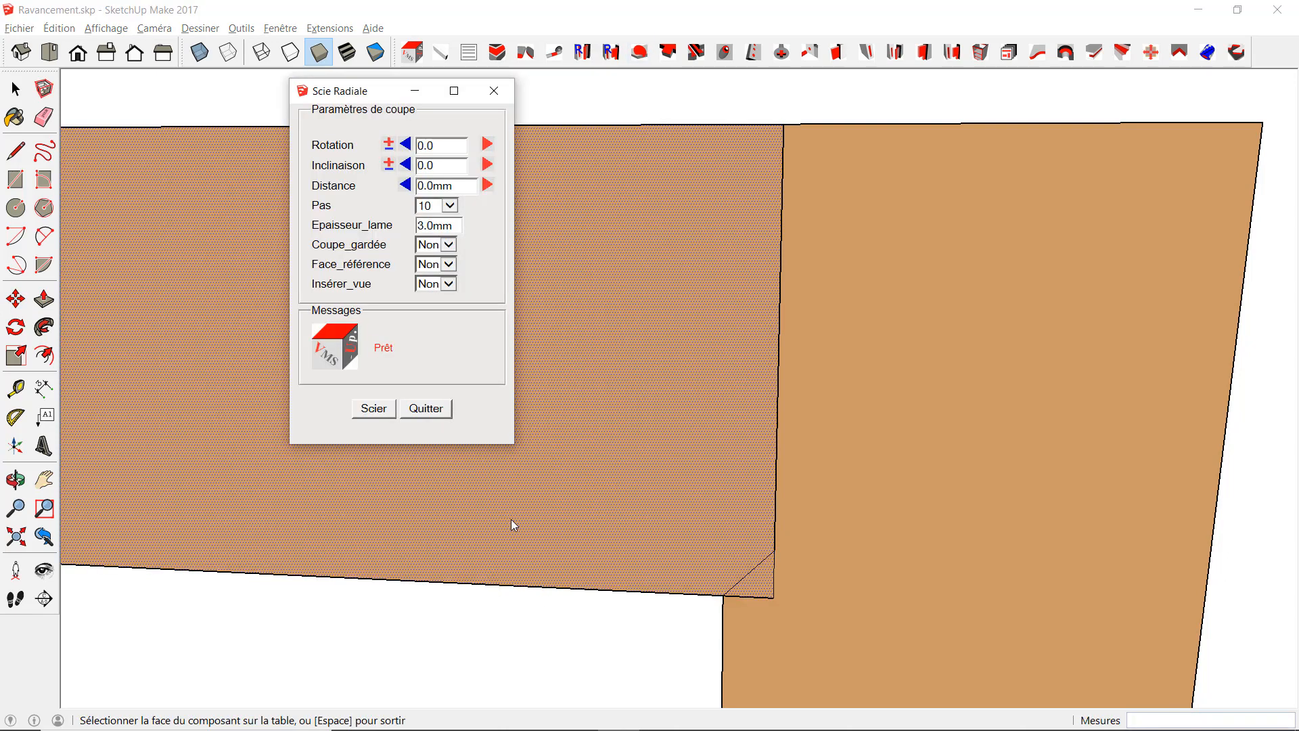
{"action": "left_click", "coordinate": [513, 525]}
{"action": "left_click", "coordinate": [519, 585]}
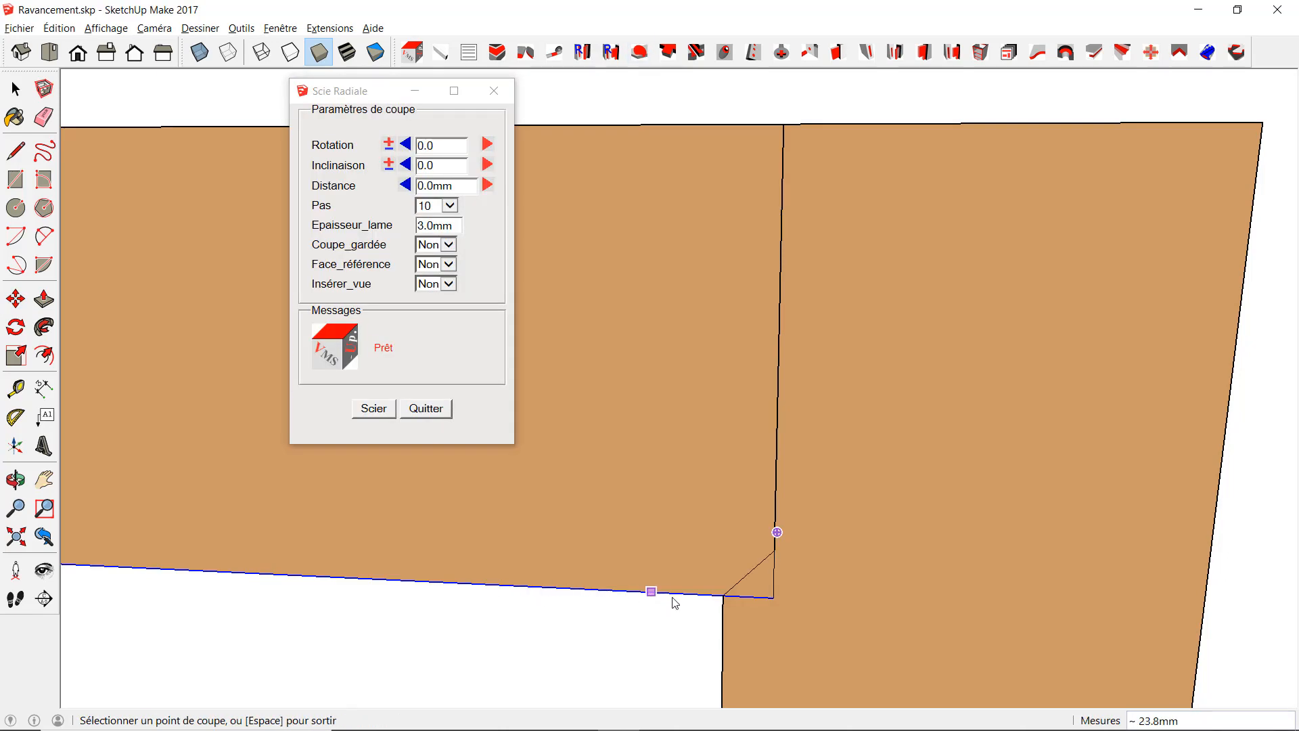
{"action": "left_click", "coordinate": [724, 595]}
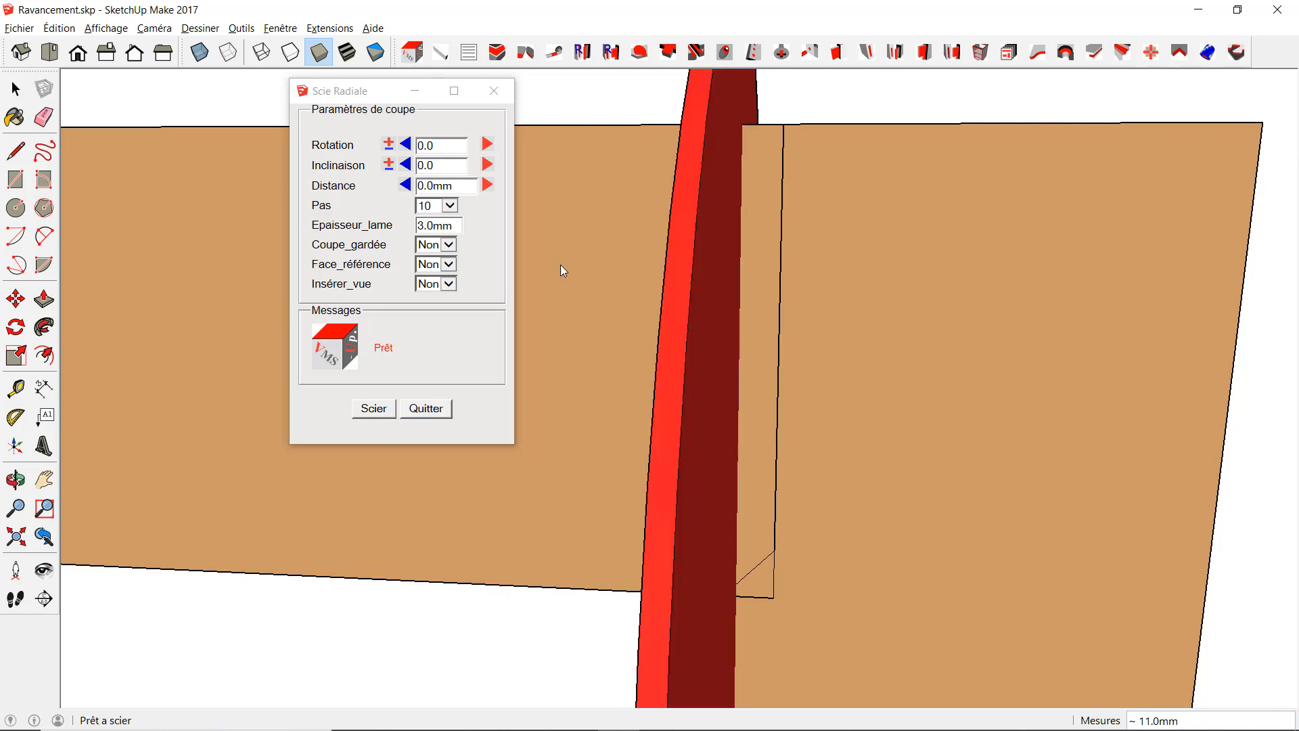
{"action": "left_click", "coordinate": [435, 145]}
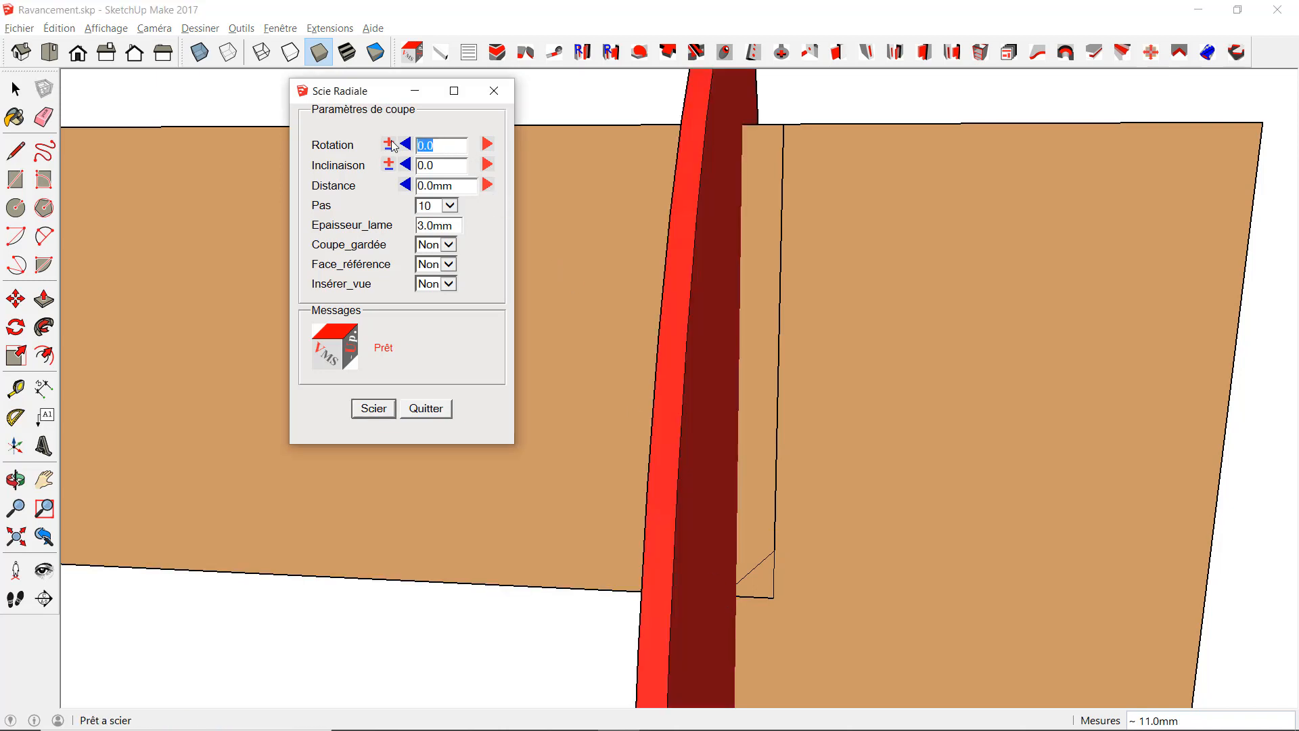
{"action": "key", "text": "Tab"}
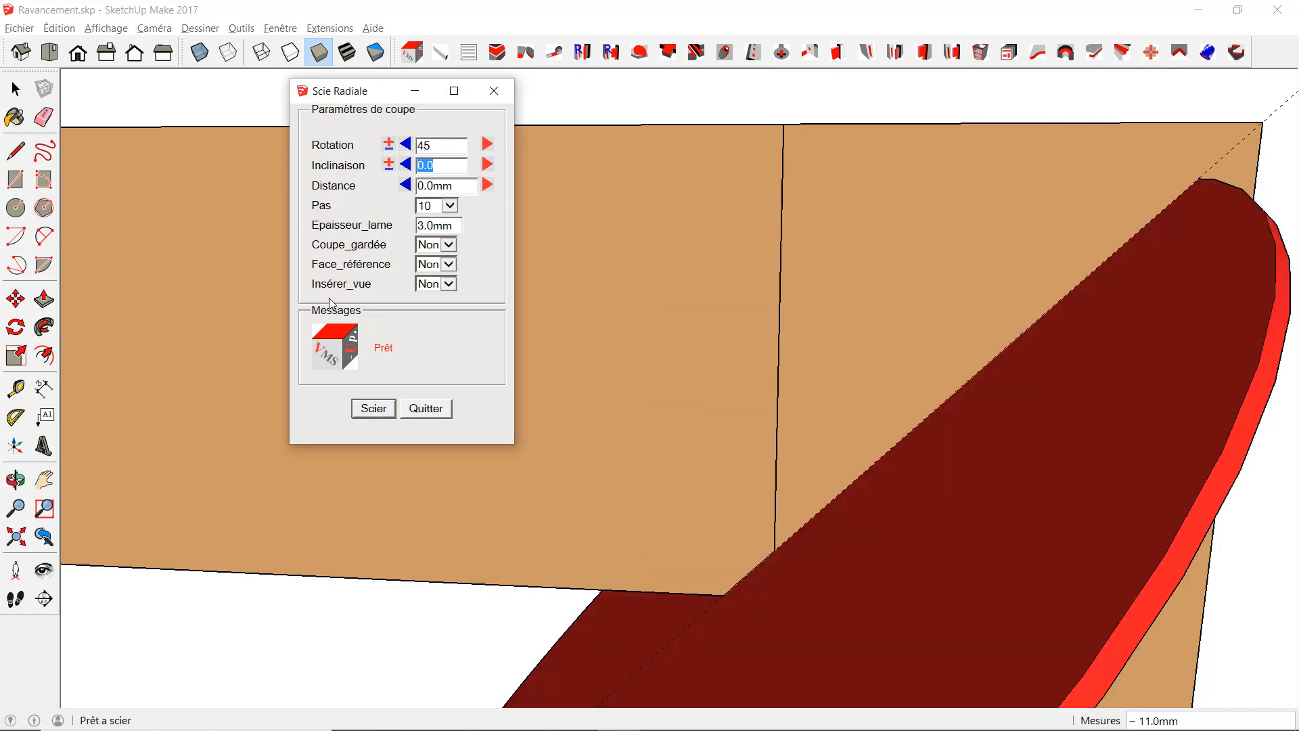
{"action": "left_click", "coordinate": [381, 411]}
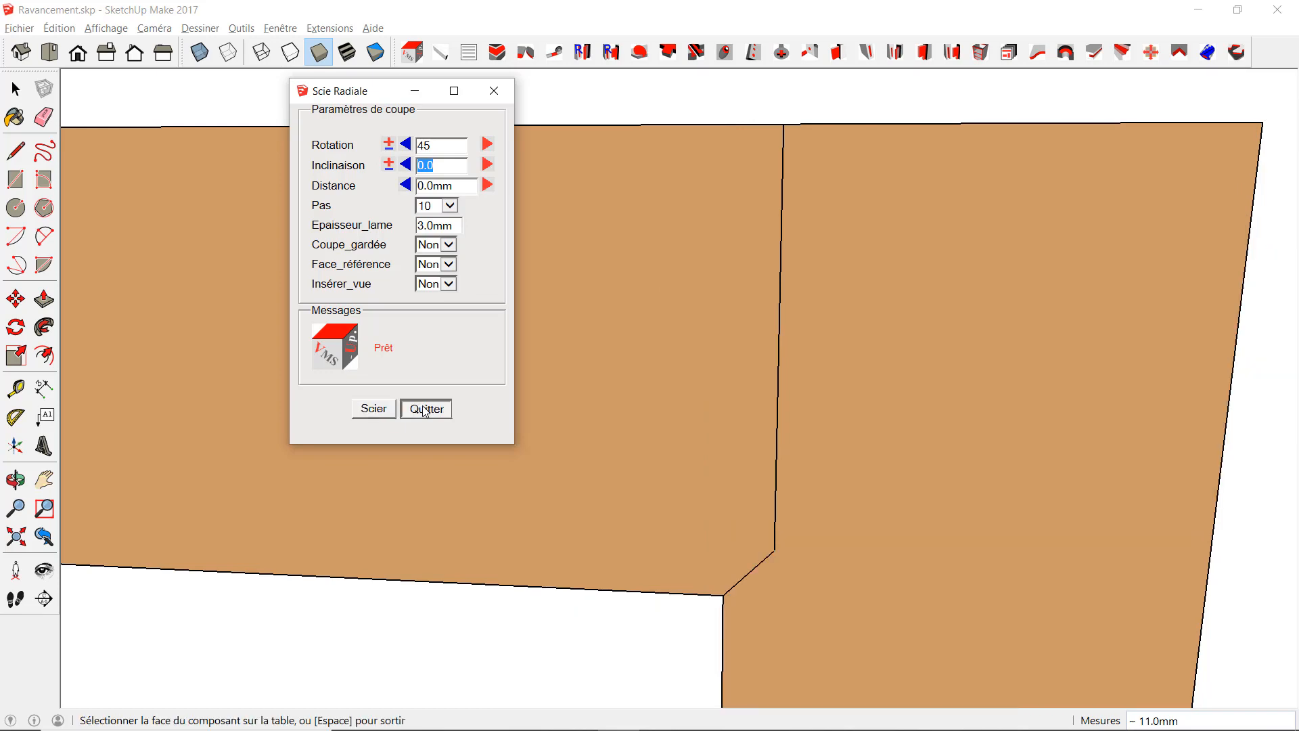
{"action": "left_click", "coordinate": [425, 410]}
Use Bouffetout to notch the stile's moulding at the middle rail with the group of one upright and two sloping faces.
{"action": "middle_click_drag", "start_coordinate": [868, 417], "coordinate": [802, 575]}
{"action": "scroll", "coordinate": [773, 499], "scroll_direction": "up", "scroll_amount": 2}
{"action": "middle_click_drag", "start_coordinate": [772, 505], "coordinate": [510, 377]}
{"action": "scroll", "coordinate": [703, 409], "scroll_direction": "up", "scroll_amount": 1}
{"action": "scroll", "coordinate": [697, 412], "scroll_direction": "up", "scroll_amount": 1}
{"action": "middle_click_drag", "start_coordinate": [690, 415], "coordinate": [661, 253]}
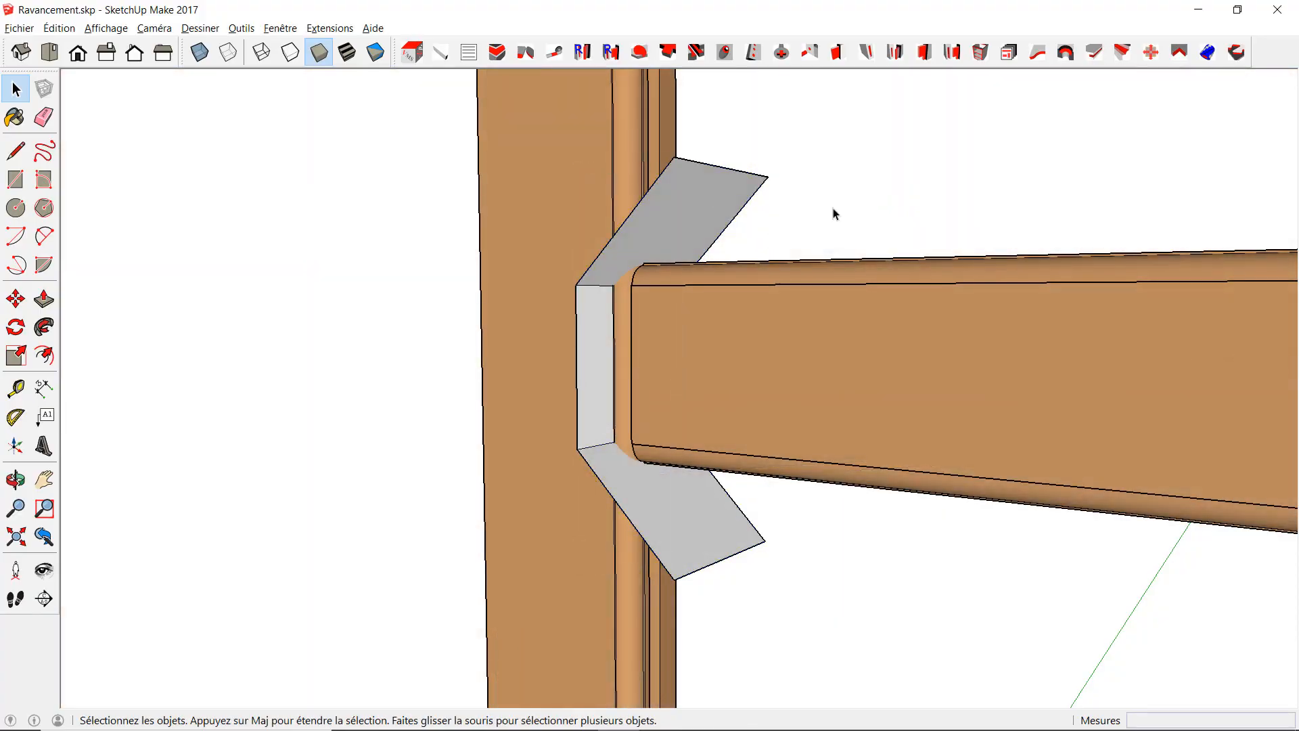
{"action": "left_click", "coordinate": [712, 210]}
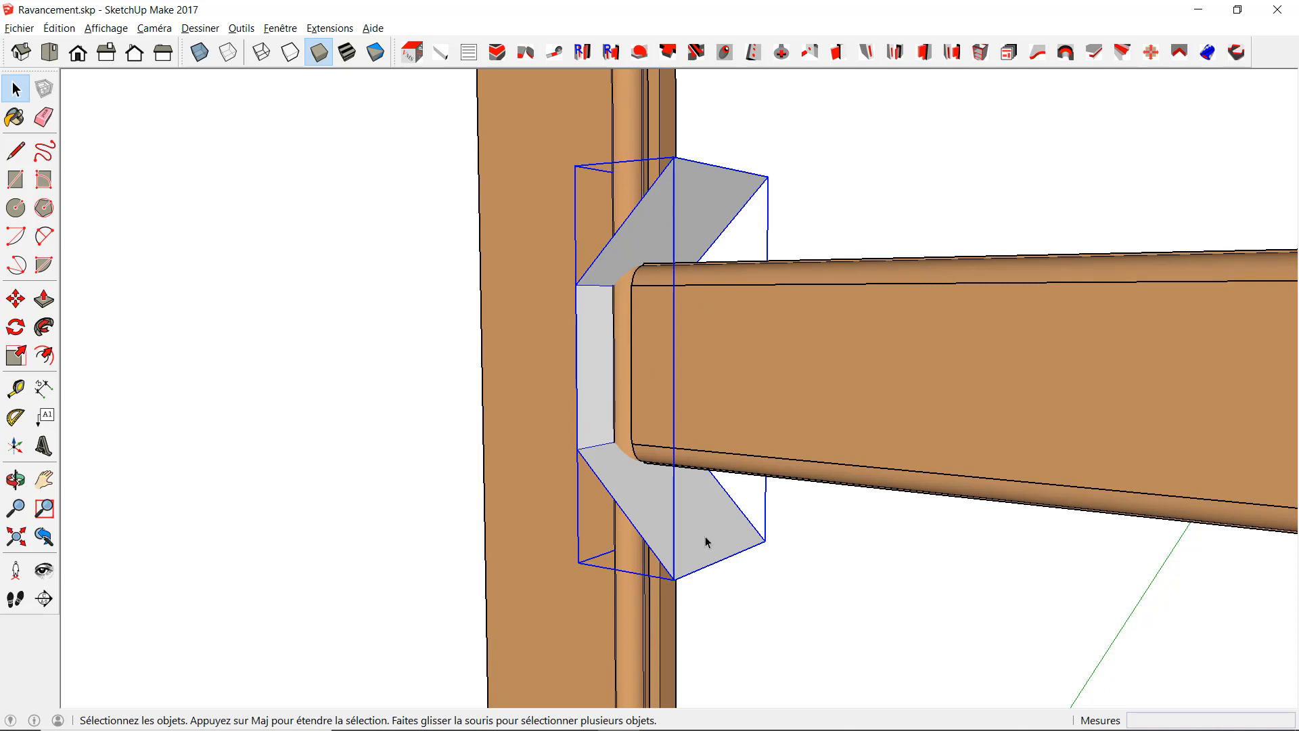
{"action": "middle_click_drag", "start_coordinate": [706, 535], "coordinate": [855, 387]}
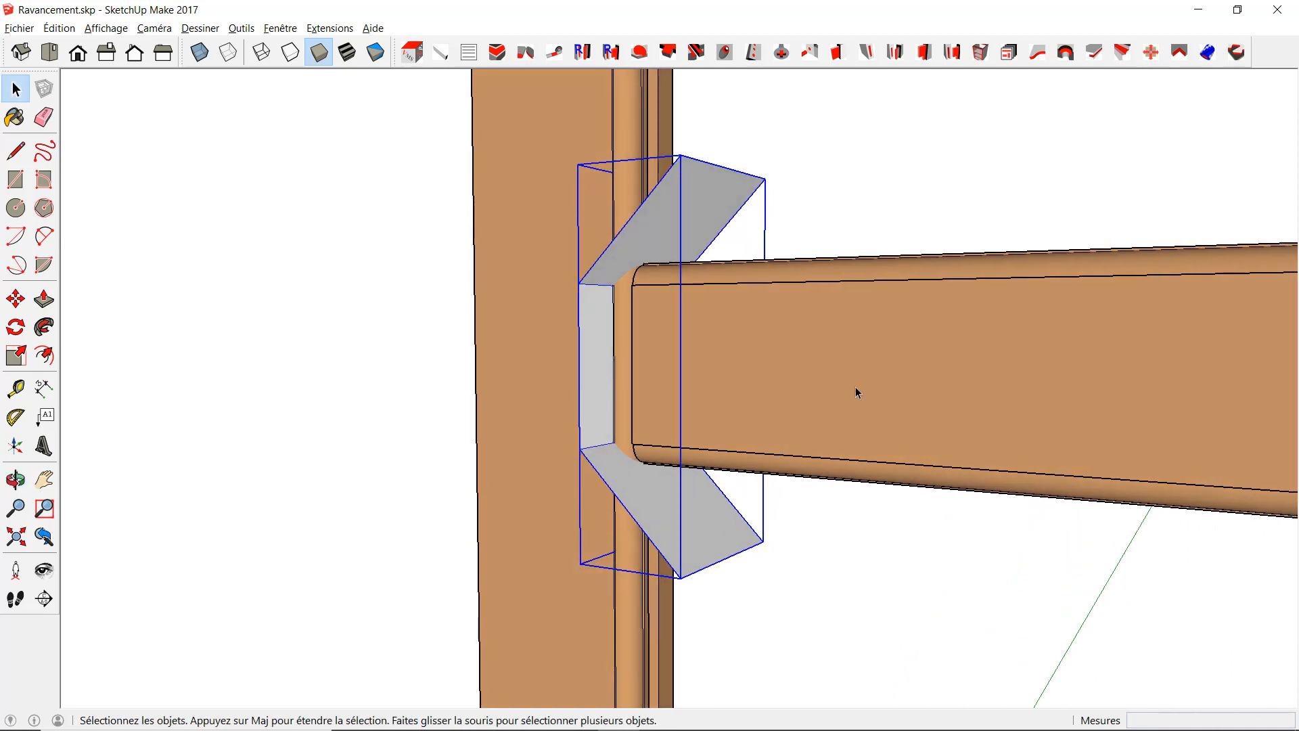
{"action": "left_click", "coordinate": [1208, 54]}
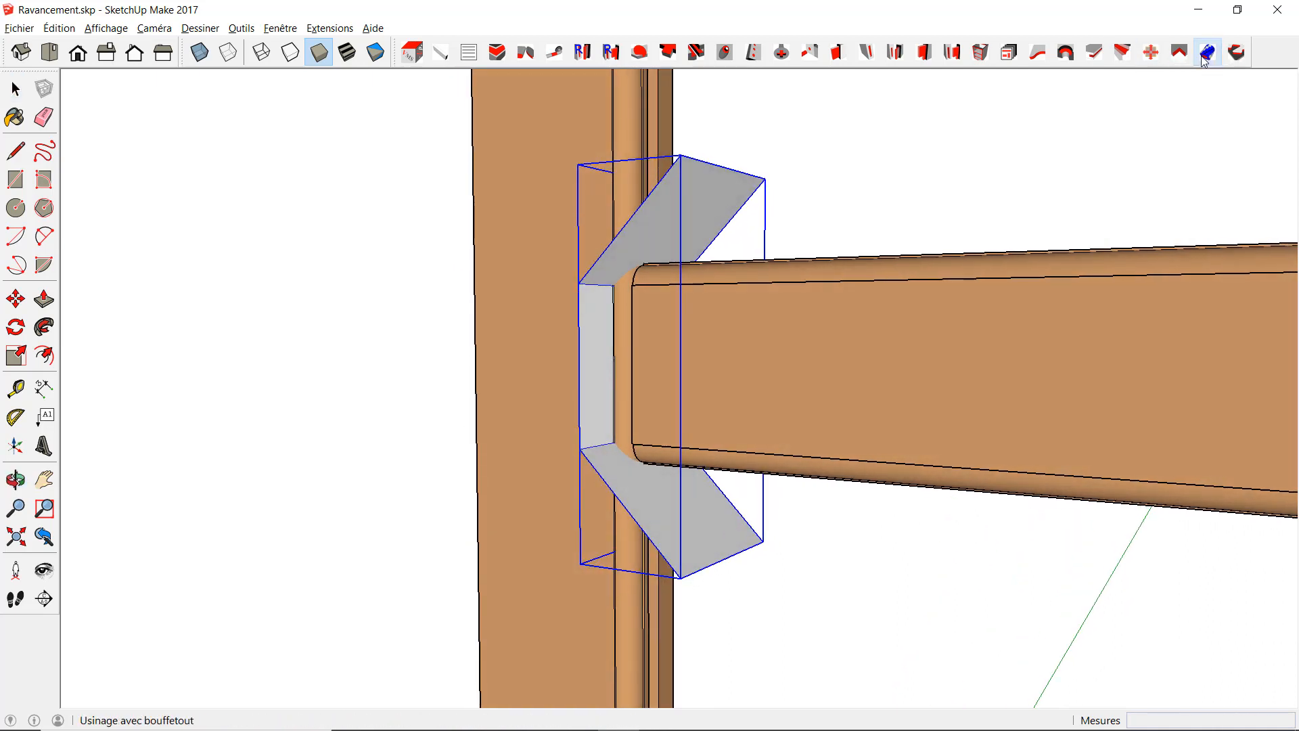
{"action": "left_click", "coordinate": [625, 370]}
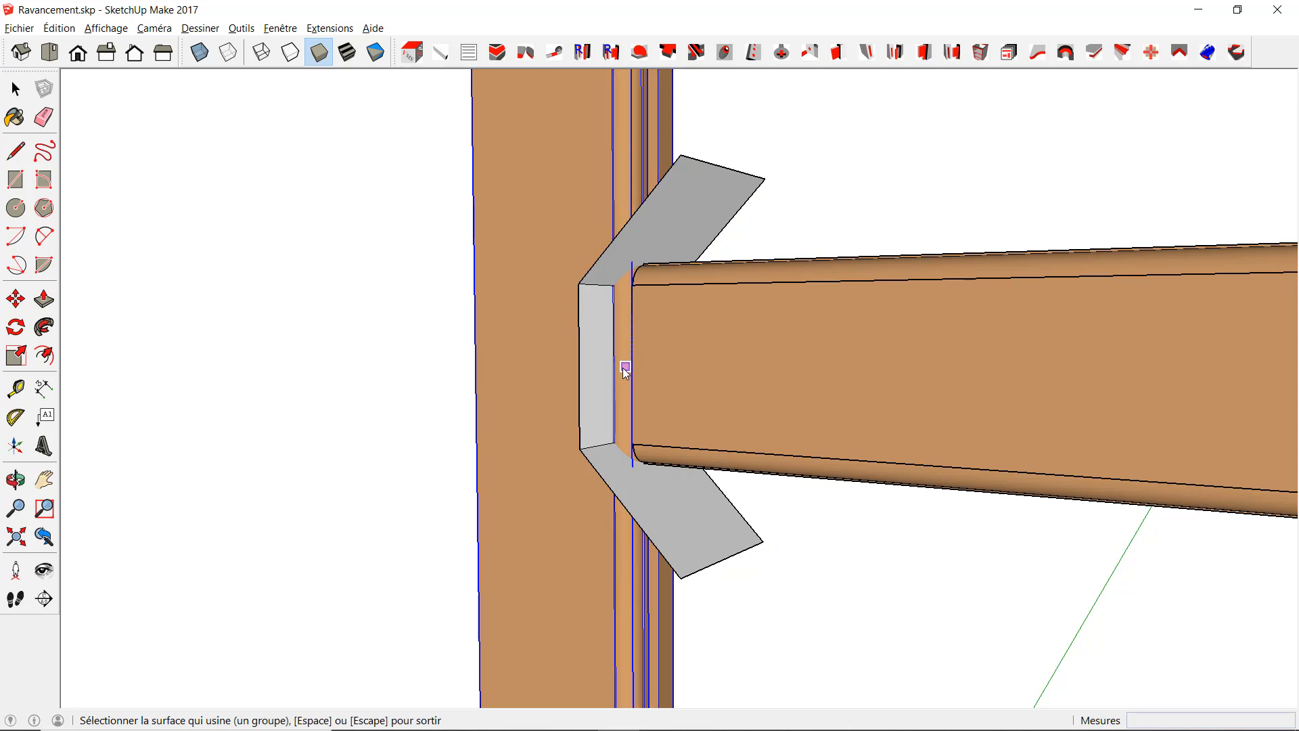
{"action": "left_click", "coordinate": [673, 223]}
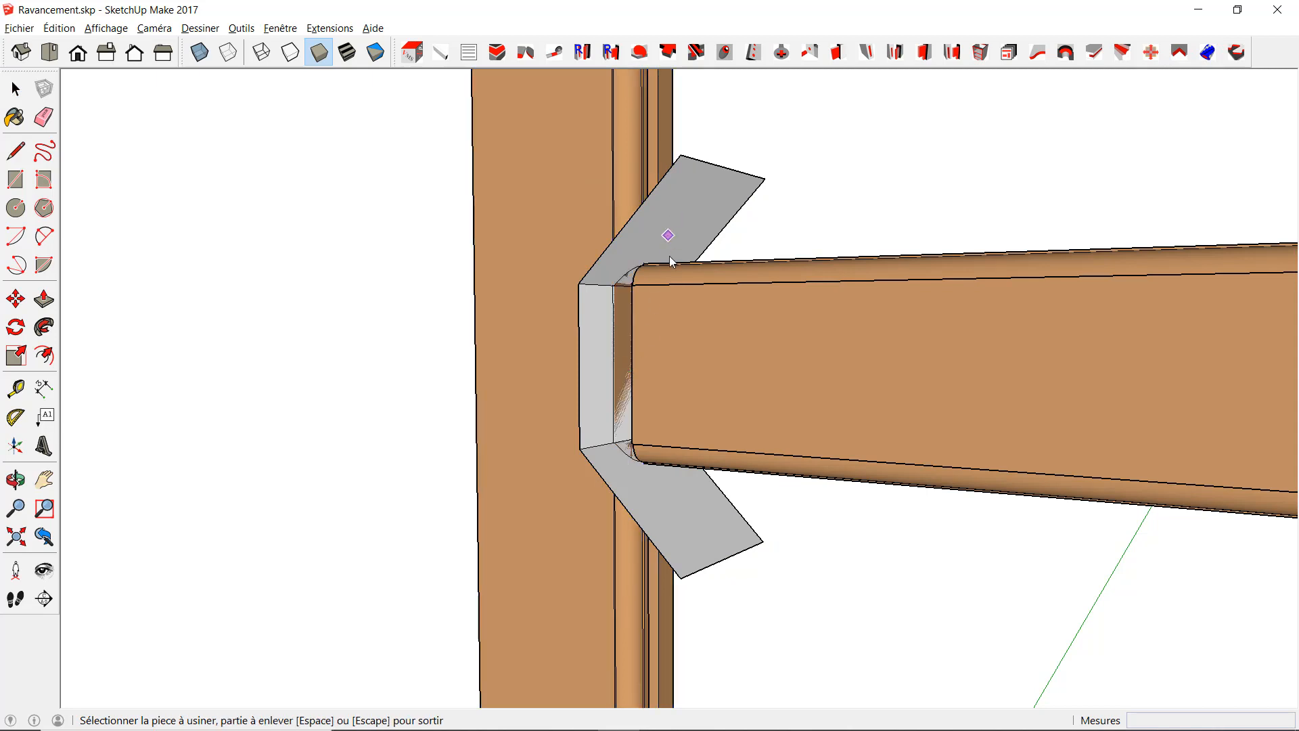
{"action": "middle_click_drag", "start_coordinate": [668, 255], "coordinate": [703, 373]}
{"action": "key", "text": "space"}
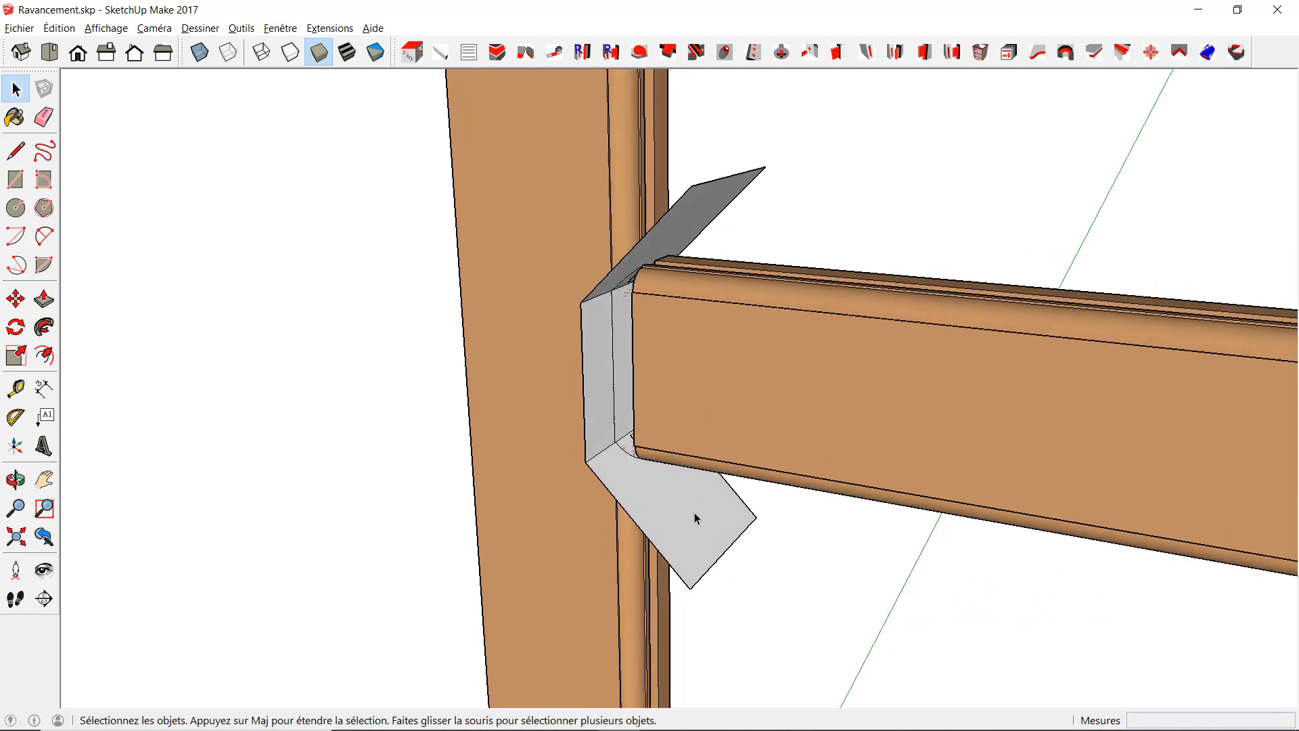
Hide the three-faced cutting group at the middle rail.
{"action": "left_click", "coordinate": [695, 517]}
{"action": "right_click", "coordinate": [697, 517]}
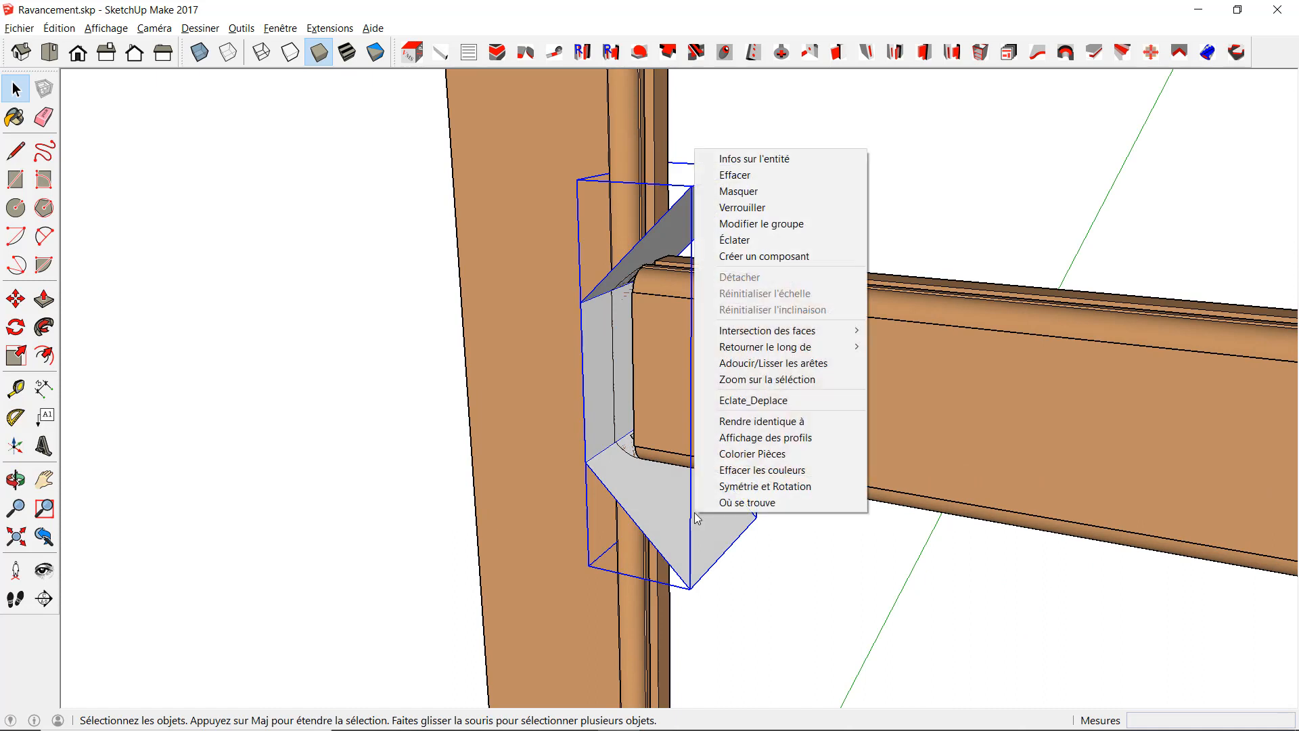
{"action": "left_click", "coordinate": [780, 194]}
Move the middle rail about 11 mm towards the stile, aligning its end midpoint with the midpoint of the notch shoulder.
{"action": "middle_click_drag", "start_coordinate": [627, 383], "coordinate": [1001, 303]}
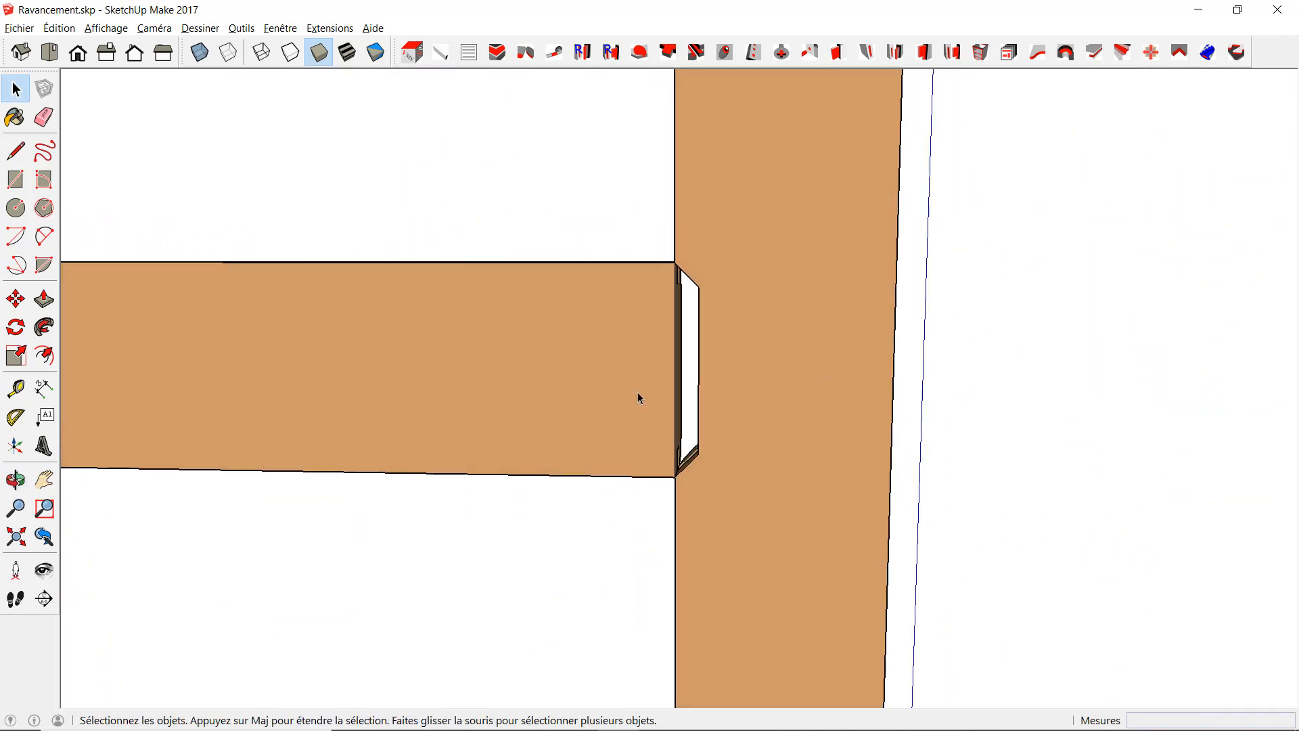
{"action": "left_click", "coordinate": [501, 383]}
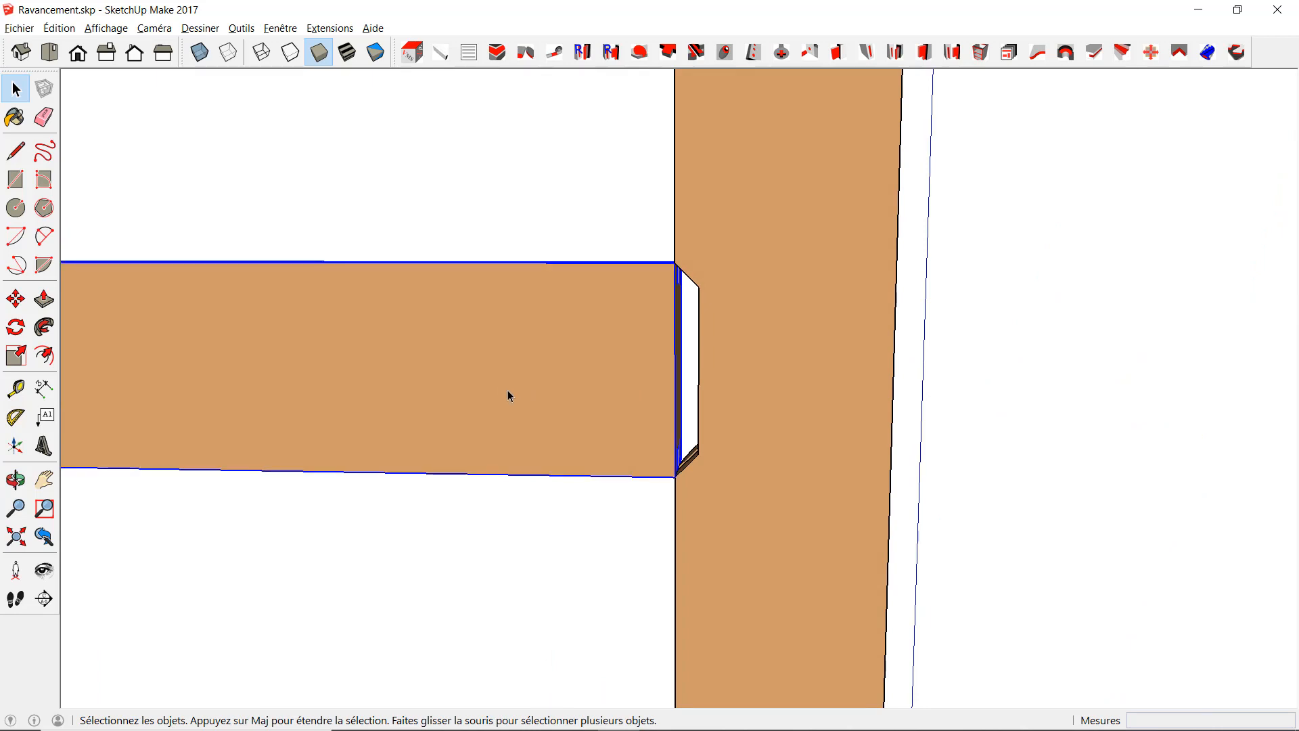
{"action": "key", "text": "m"}
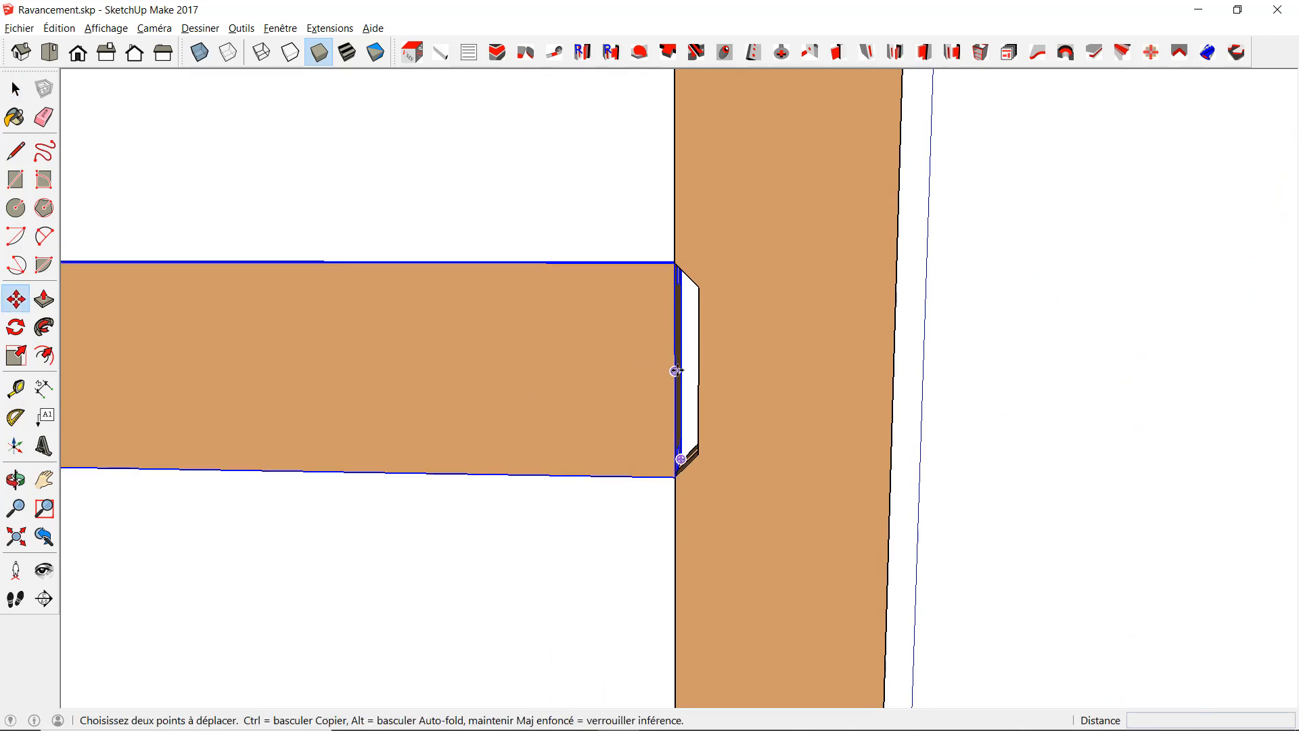
{"action": "left_click", "coordinate": [676, 370]}
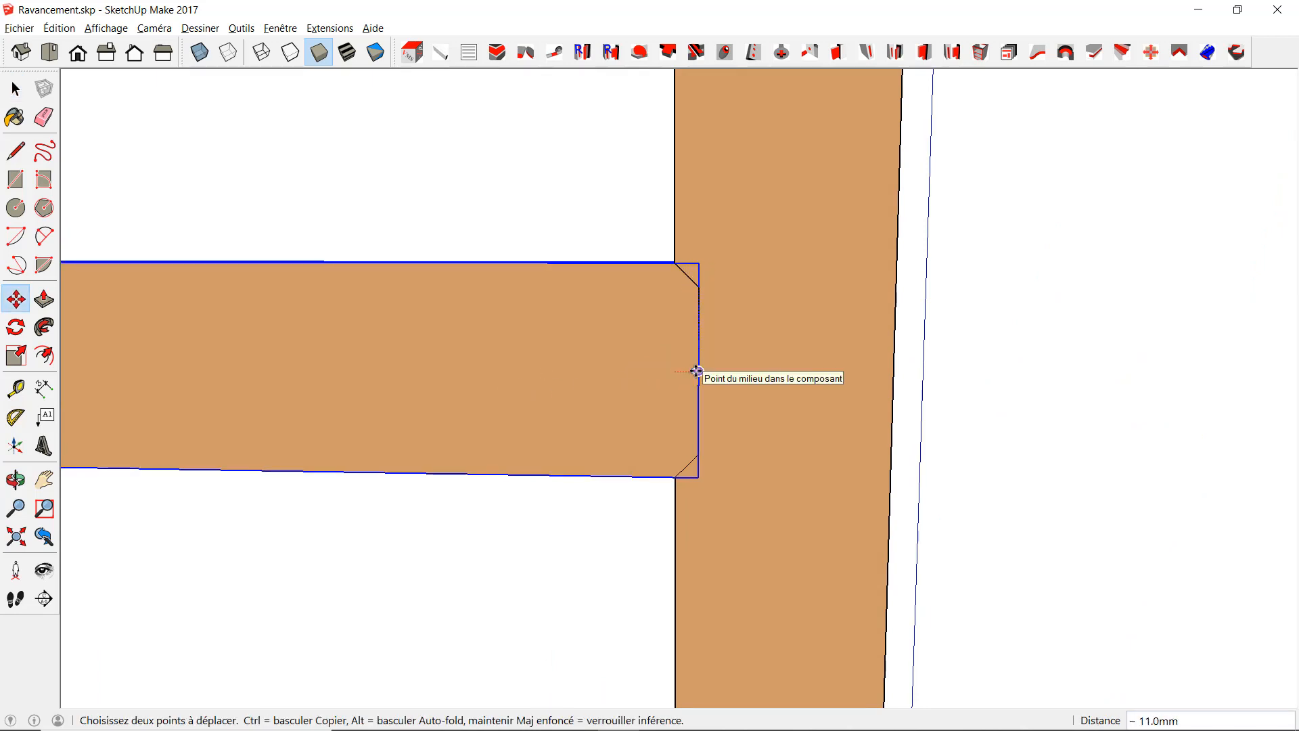
{"action": "key", "text": "space"}
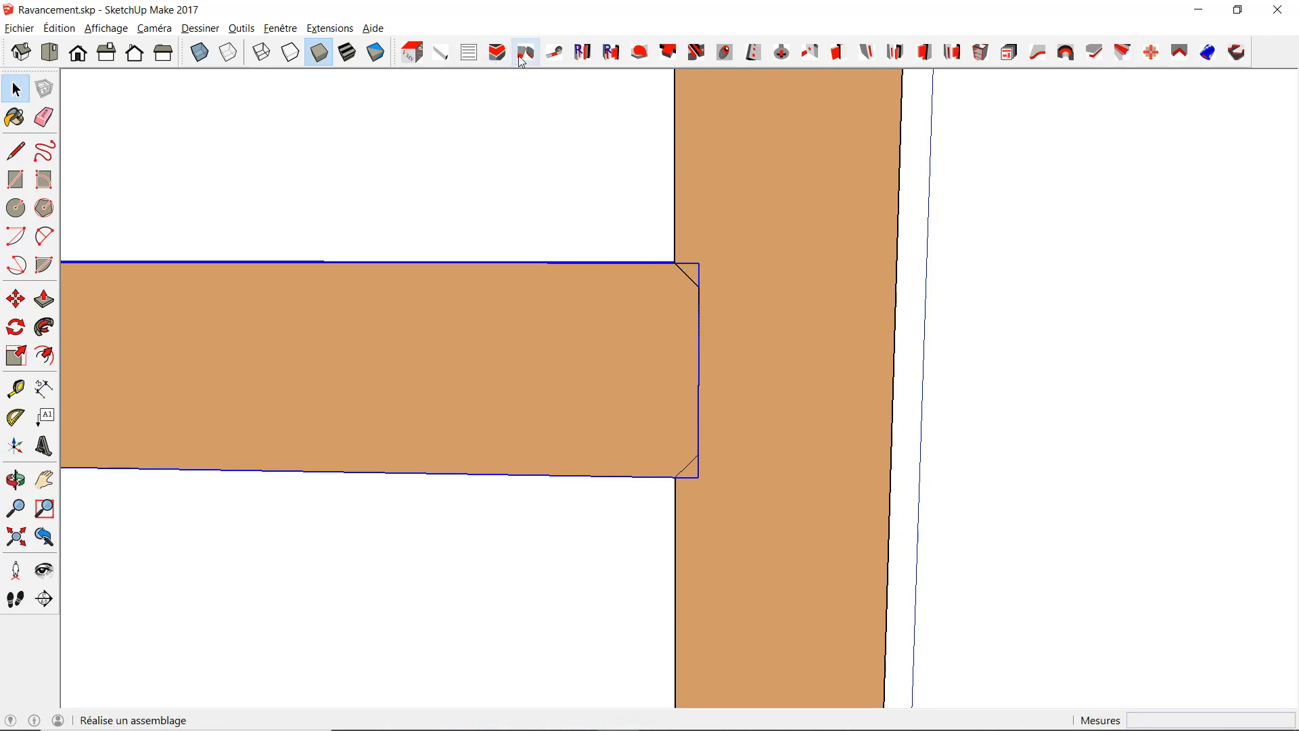
Saw the middle rail's lower corner with the radial saw at 45° rotation, starting where its lower edge meets the stile's inner edge.
{"action": "left_click", "coordinate": [639, 52]}
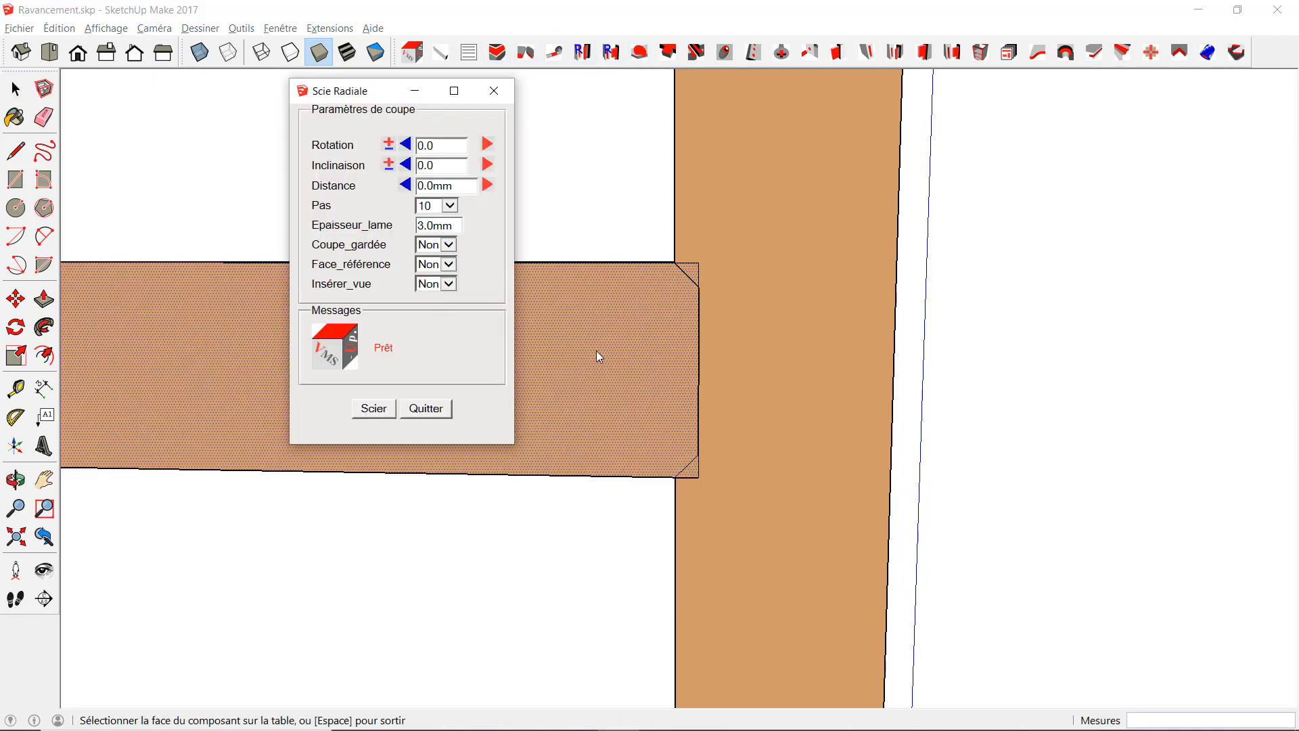
{"action": "left_click", "coordinate": [575, 393]}
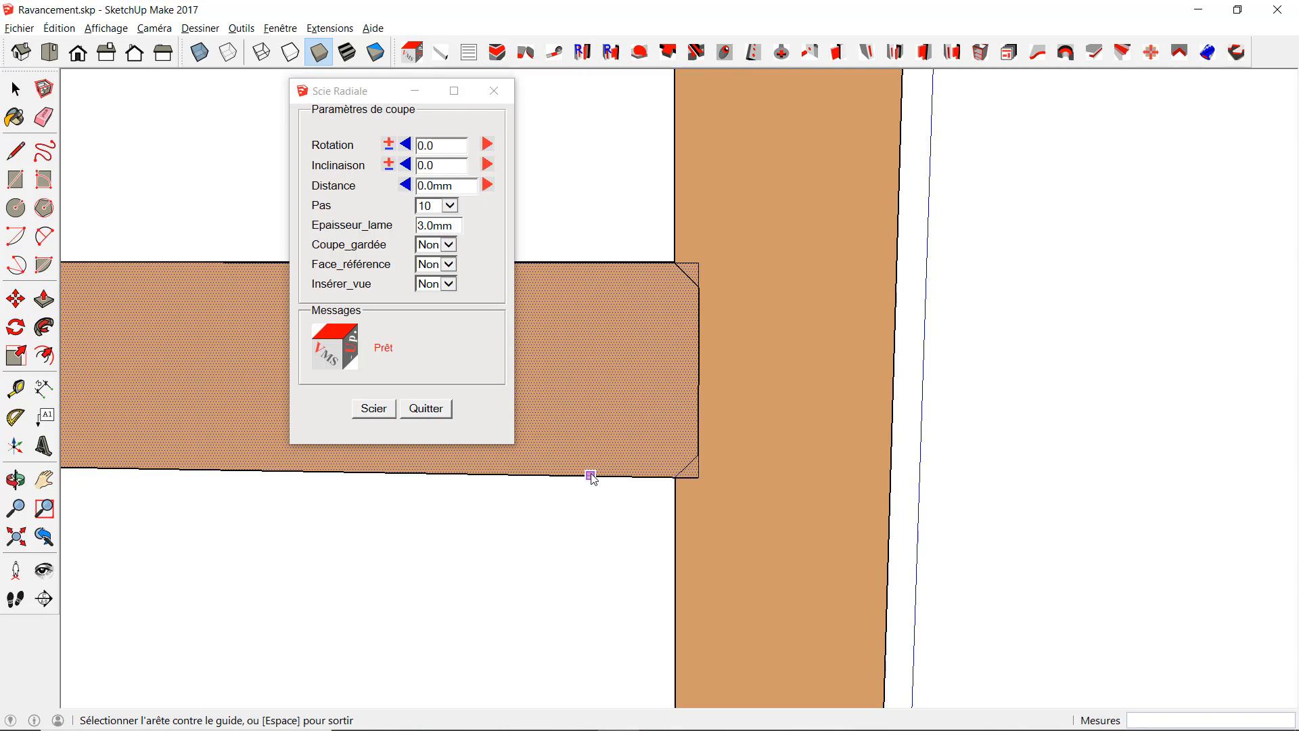
{"action": "left_click", "coordinate": [591, 475]}
{"action": "left_click", "coordinate": [675, 477]}
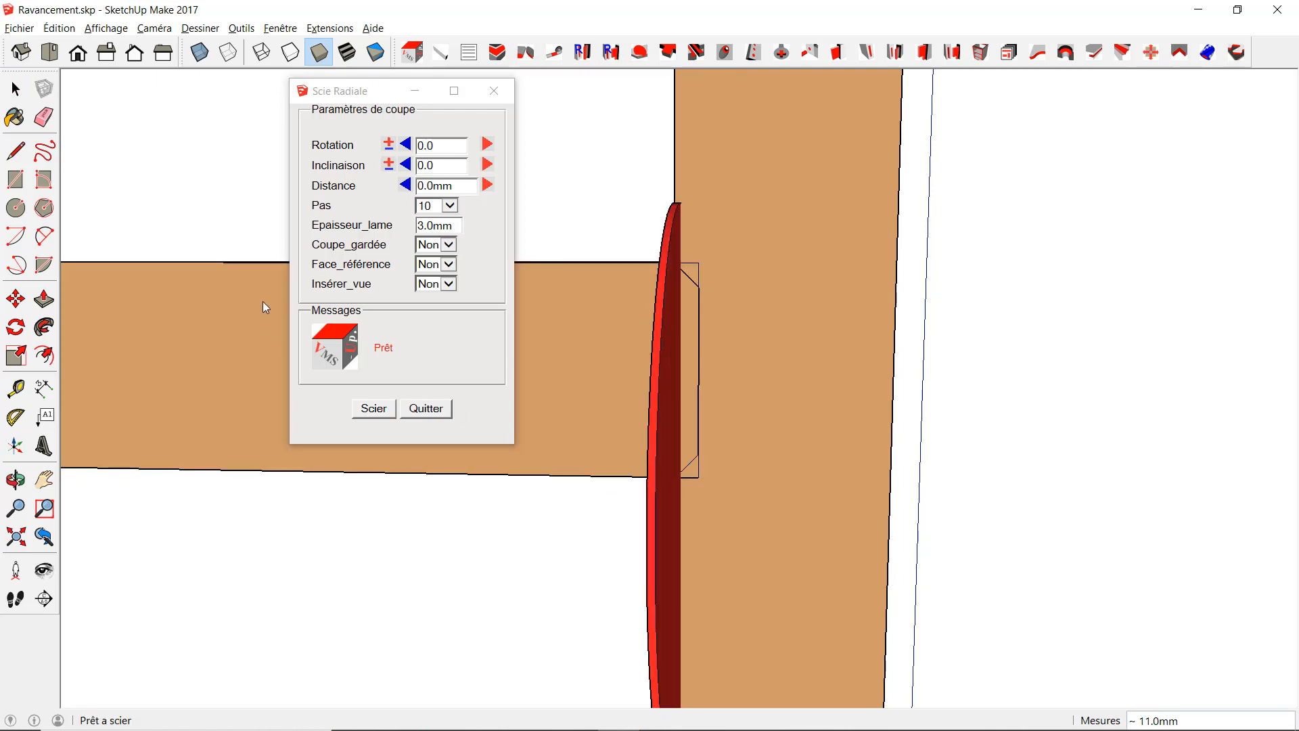
{"action": "left_click", "coordinate": [444, 143]}
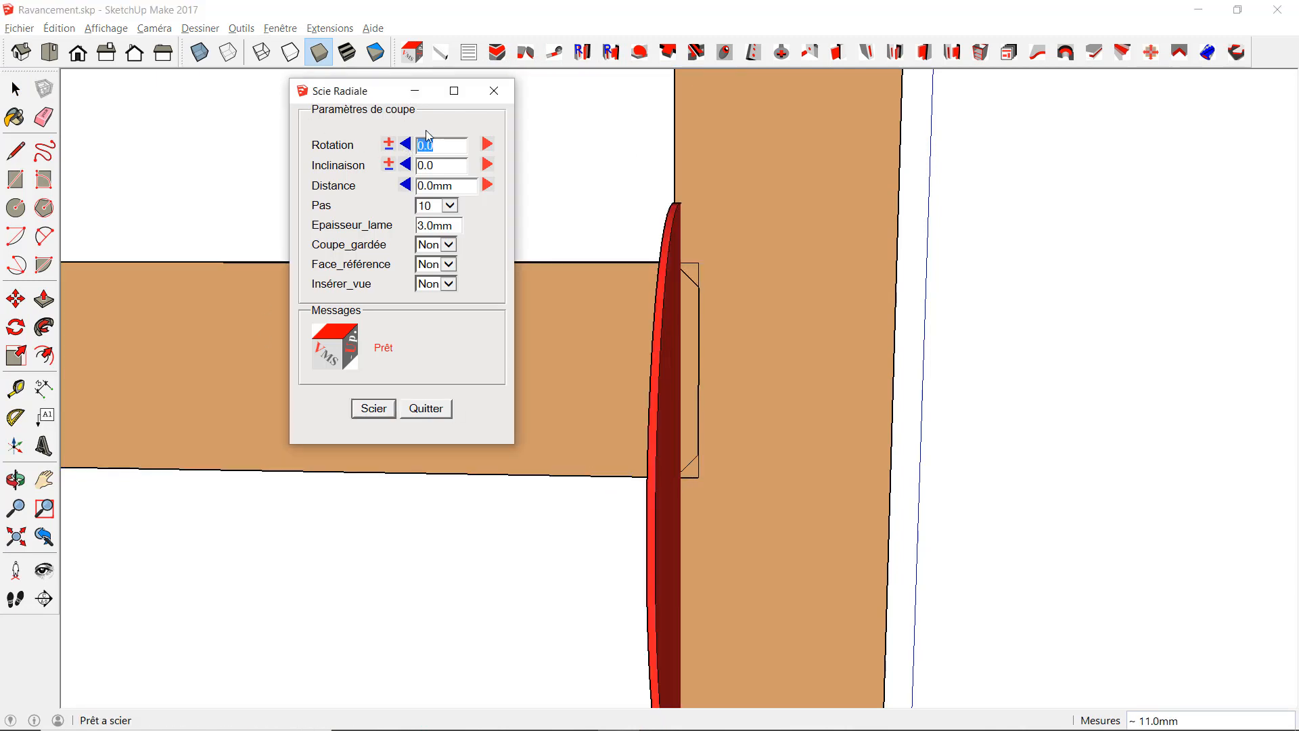
{"action": "key", "text": "Tab"}
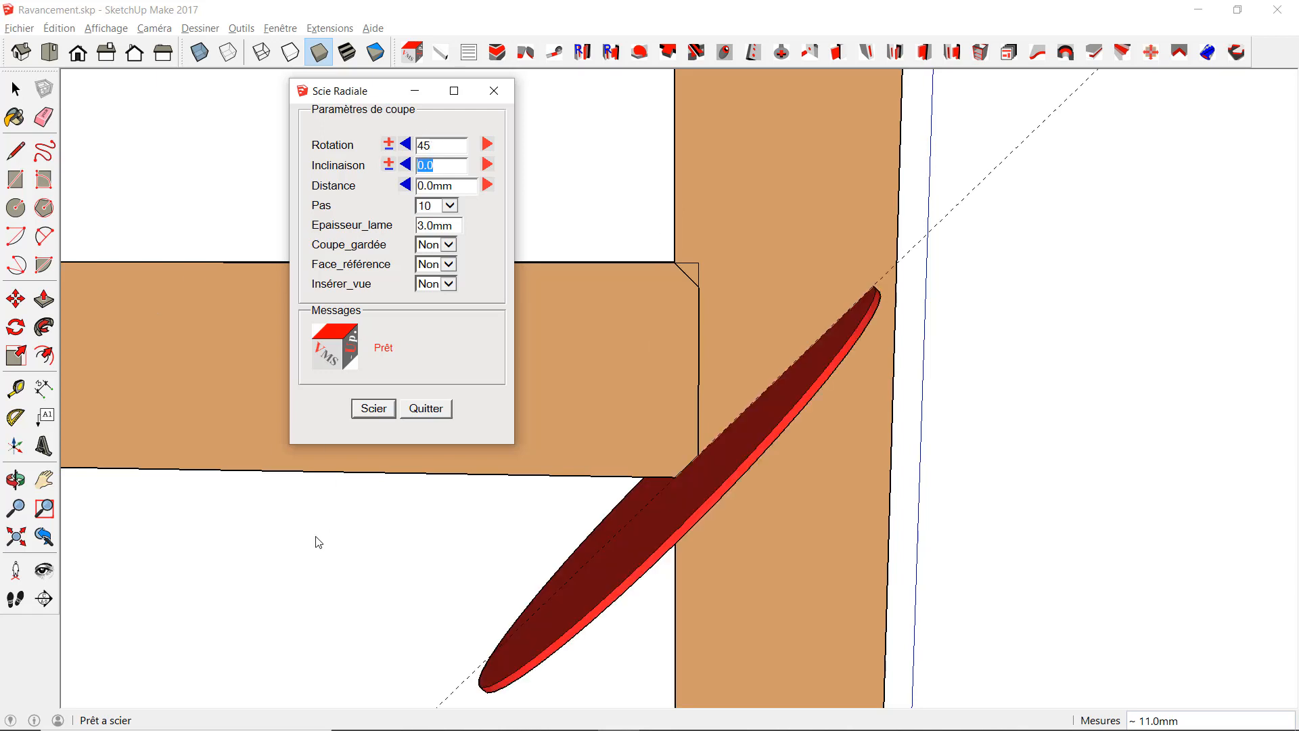
Saw the middle rail's upper corner at -45° rotation from the point where its upper edge meets the stile, and close the radial saw.
{"action": "left_click", "coordinate": [562, 334]}
{"action": "left_click", "coordinate": [594, 261]}
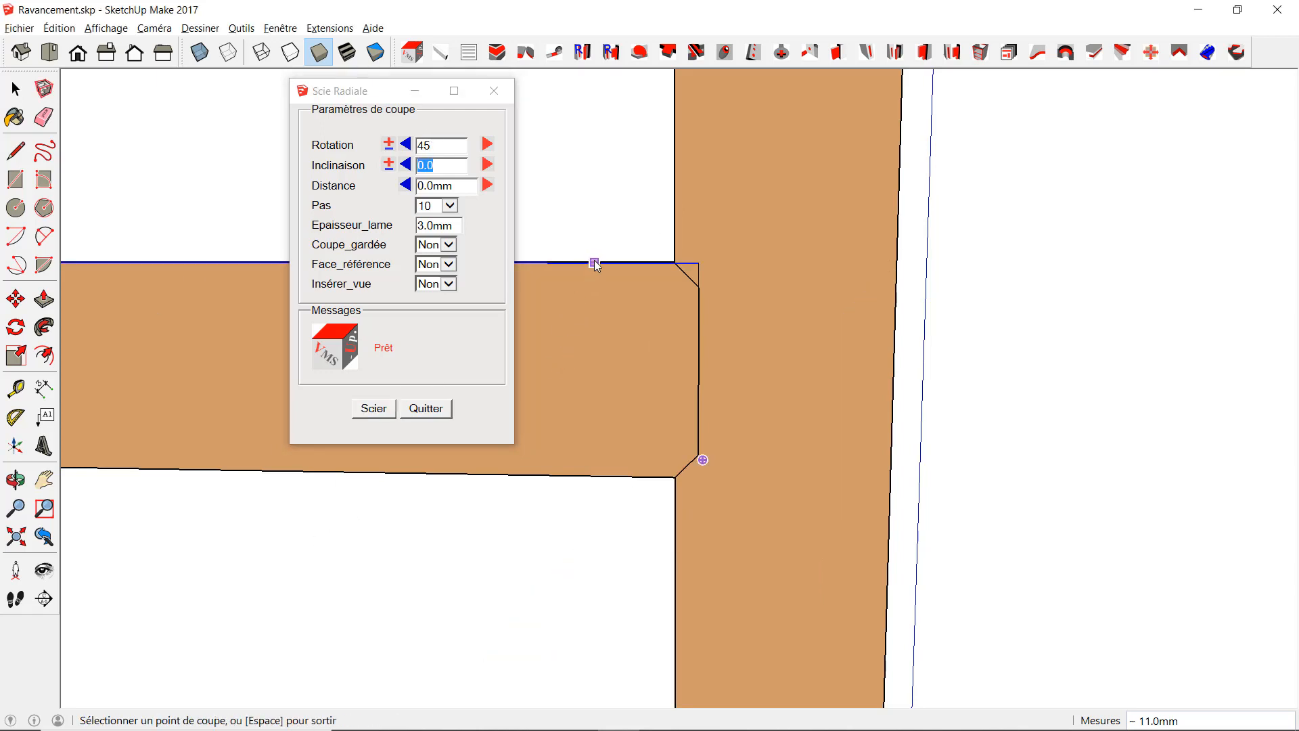
{"action": "left_click", "coordinate": [677, 263]}
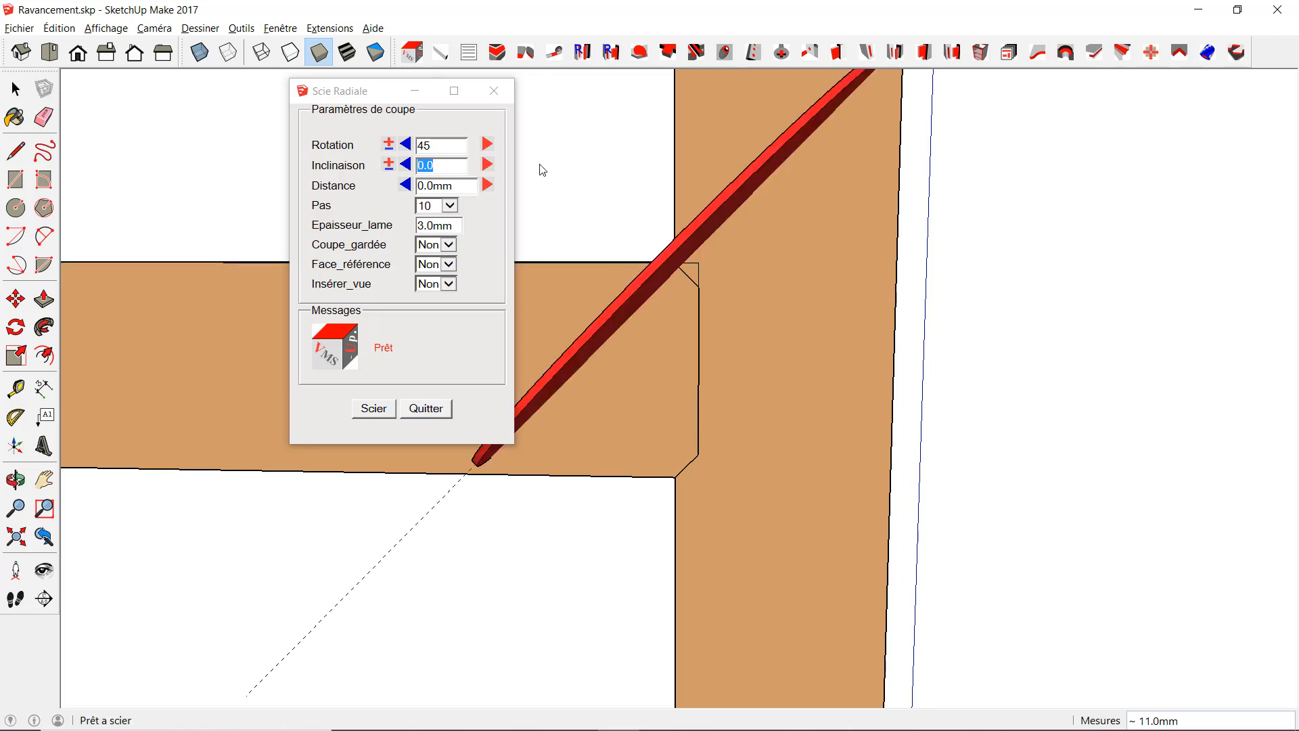
{"action": "left_click", "coordinate": [389, 146]}
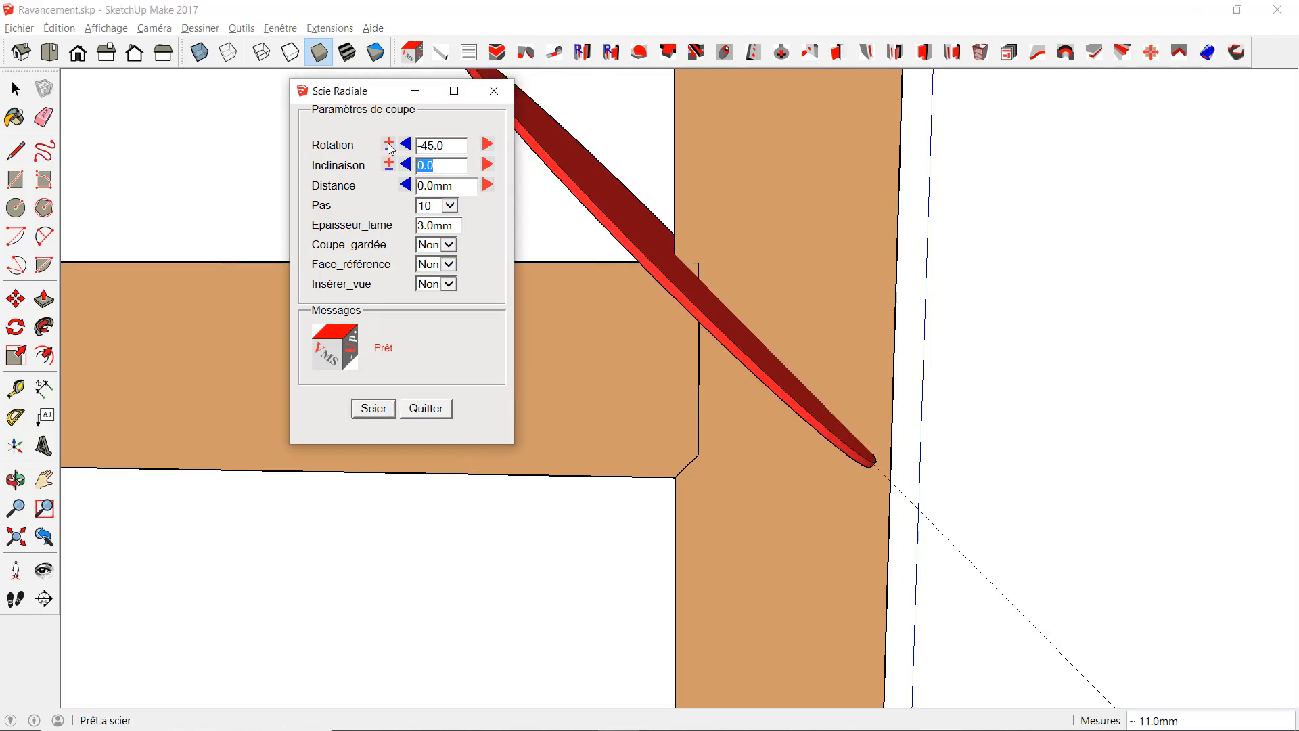
{"action": "left_click", "coordinate": [373, 409]}
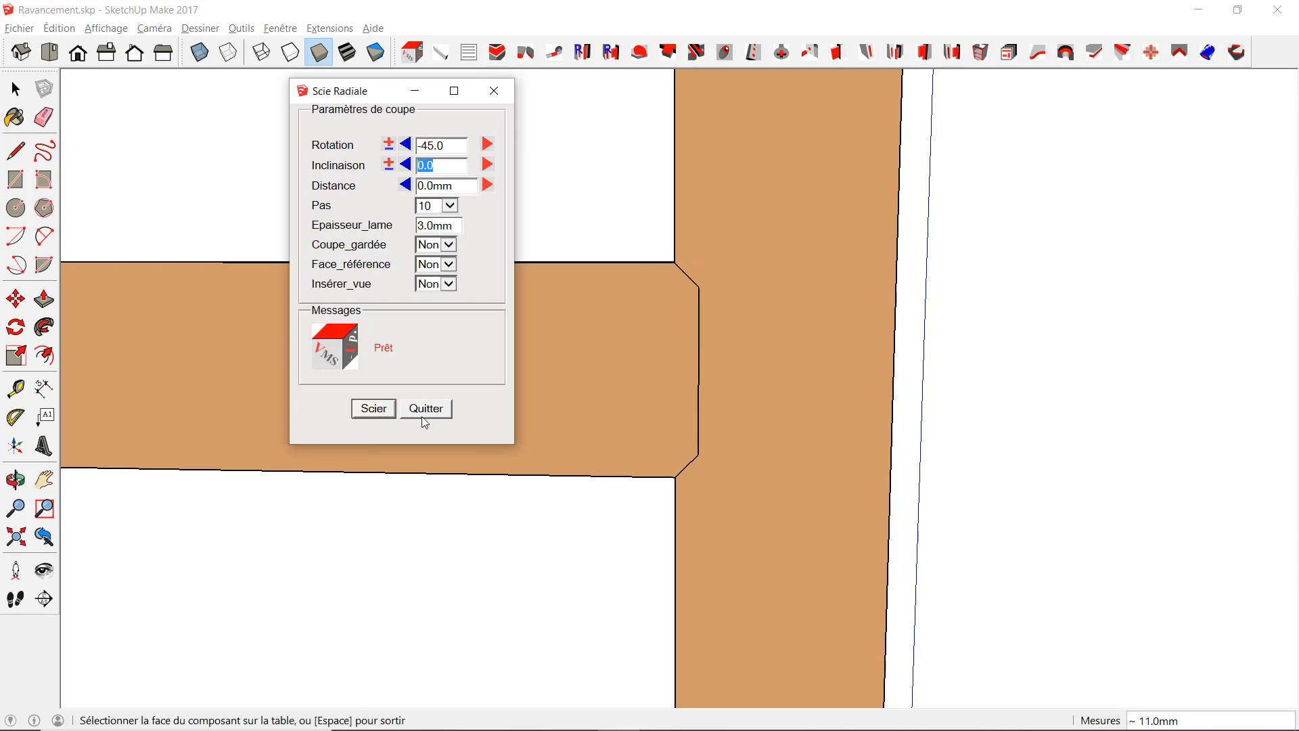
{"action": "left_click", "coordinate": [431, 414]}
Hide the middle rail to expose its joint with the stile.
{"action": "middle_click_drag", "start_coordinate": [1134, 400], "coordinate": [601, 368]}
{"action": "scroll", "coordinate": [593, 408], "scroll_direction": "up", "scroll_amount": 2}
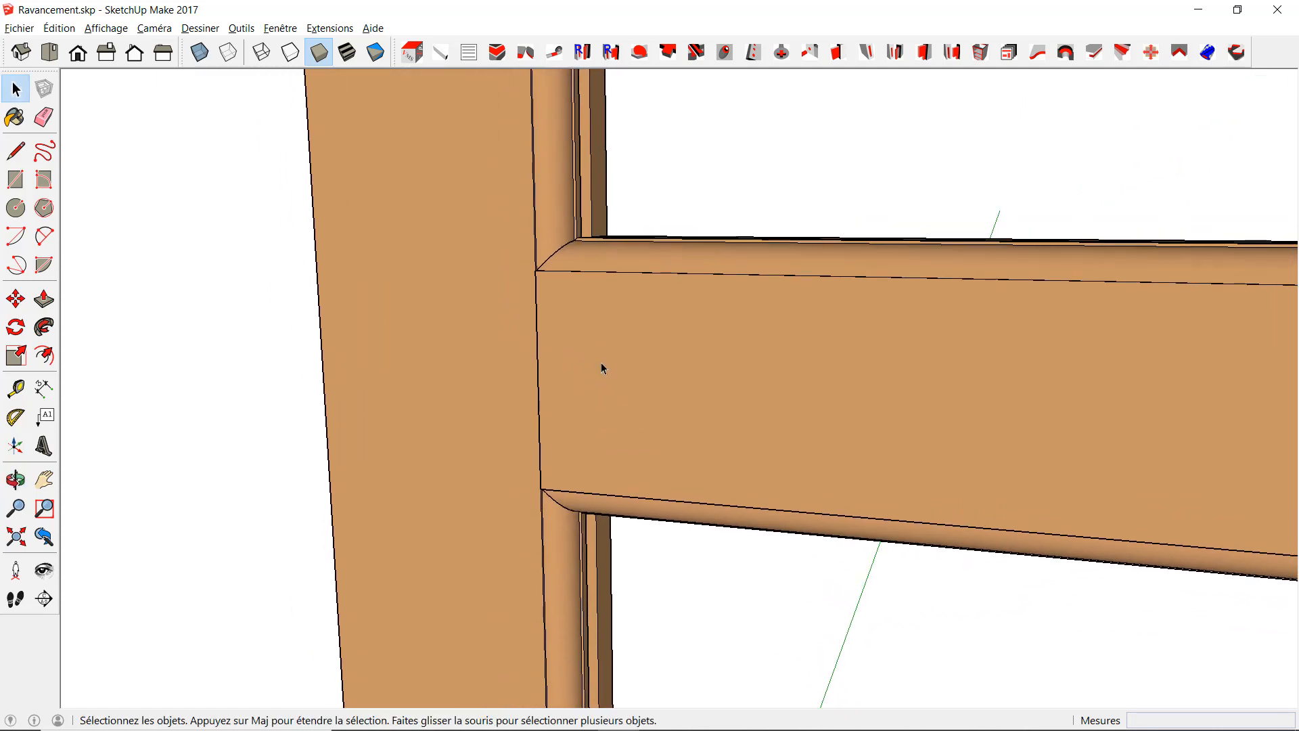
{"action": "left_click", "coordinate": [603, 368]}
{"action": "right_click", "coordinate": [603, 367]}
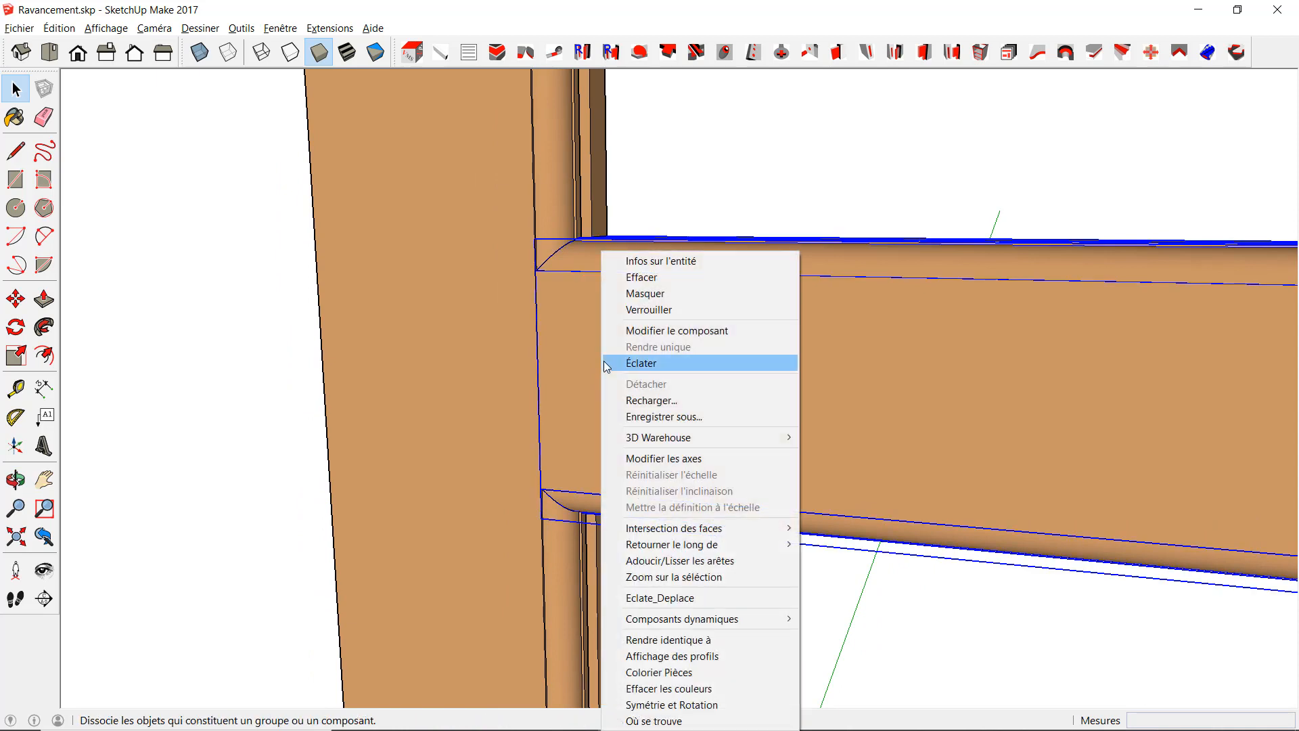
{"action": "left_click", "coordinate": [651, 297]}
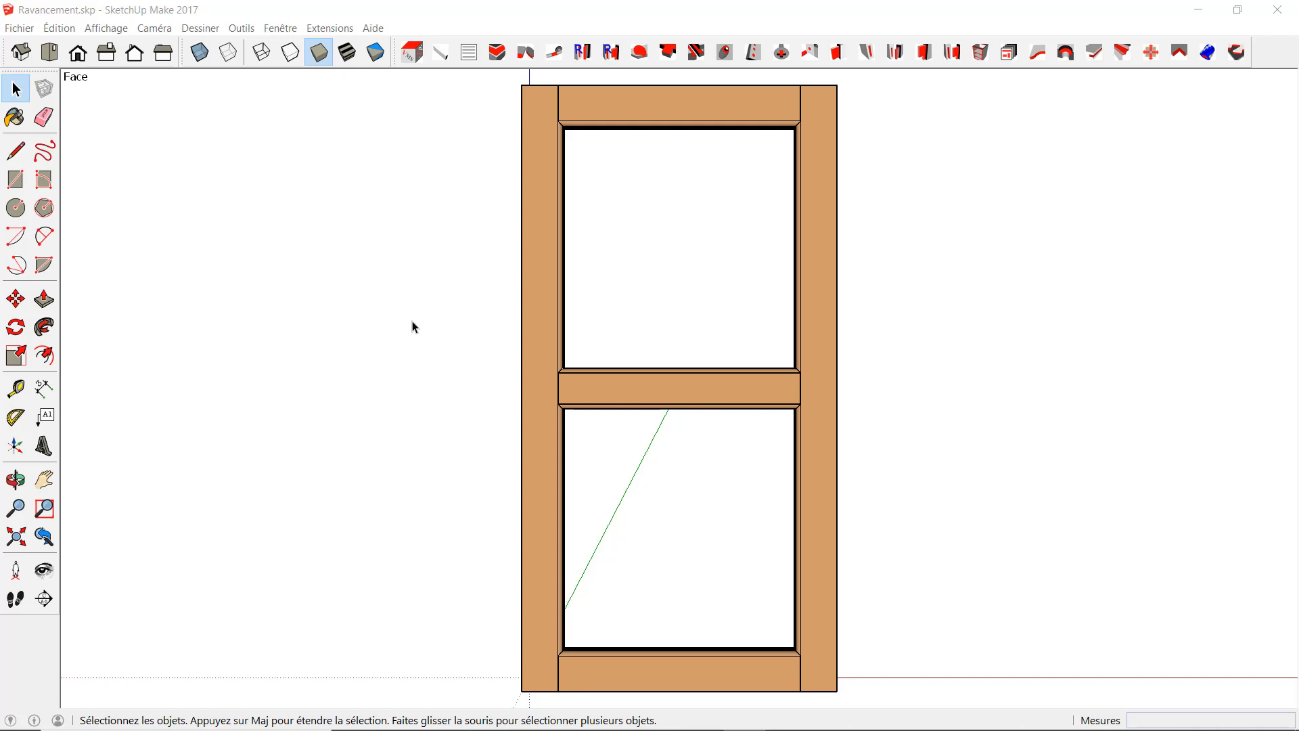
Slide the middle rail away from each stile in turn to expose the notches cut in the stile mouldings.
{"action": "scroll", "coordinate": [413, 323], "scroll_direction": "up", "scroll_amount": 2}
{"action": "scroll", "coordinate": [455, 365], "scroll_direction": "up", "scroll_amount": 1}
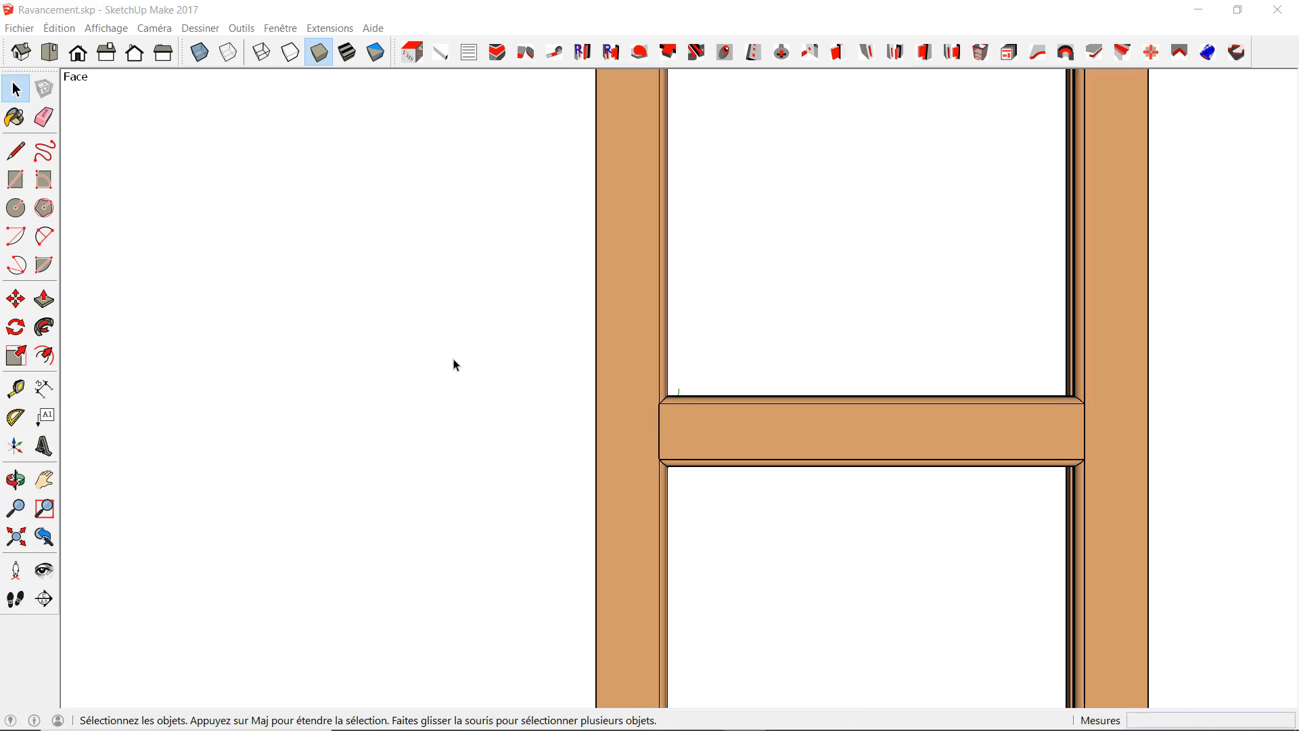
{"action": "left_click", "coordinate": [797, 433]}
{"action": "key", "text": "m"}
{"action": "left_click", "coordinate": [795, 431]}
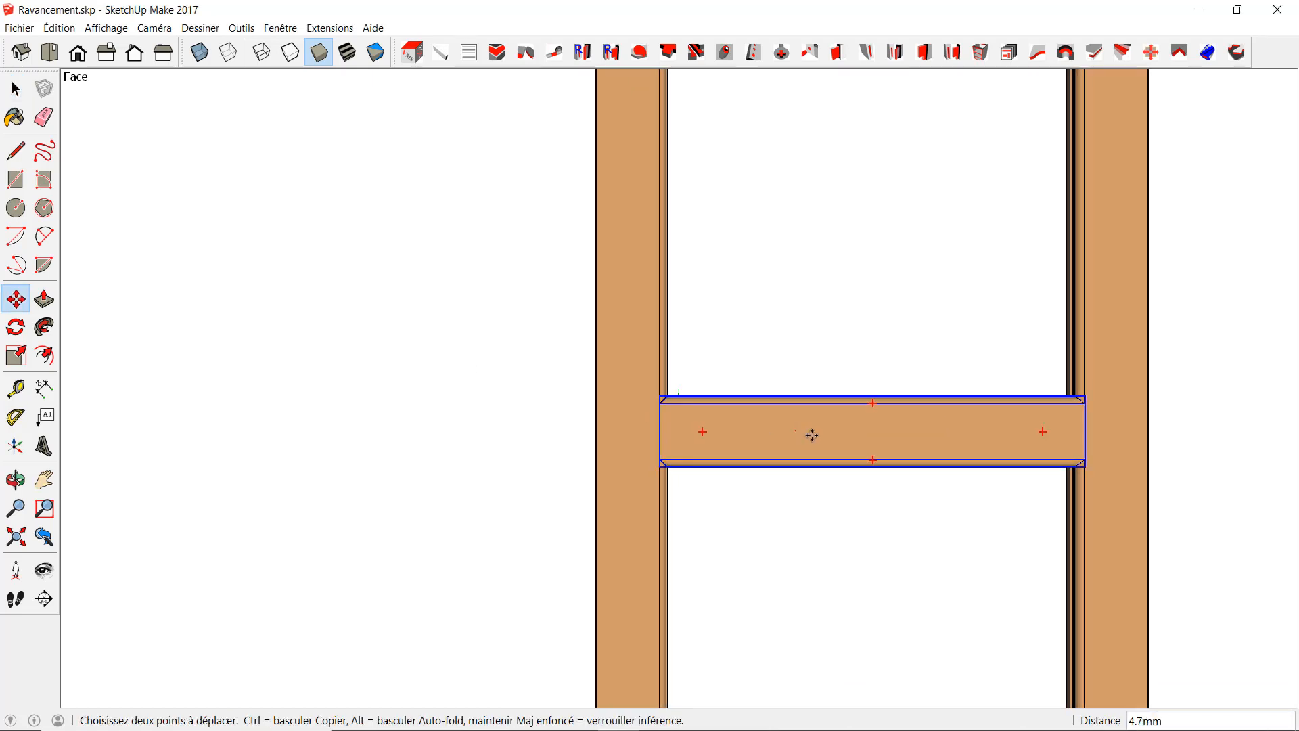
{"action": "middle_click_drag", "start_coordinate": [846, 436], "coordinate": [902, 430]}
{"action": "left_click", "coordinate": [879, 430]}
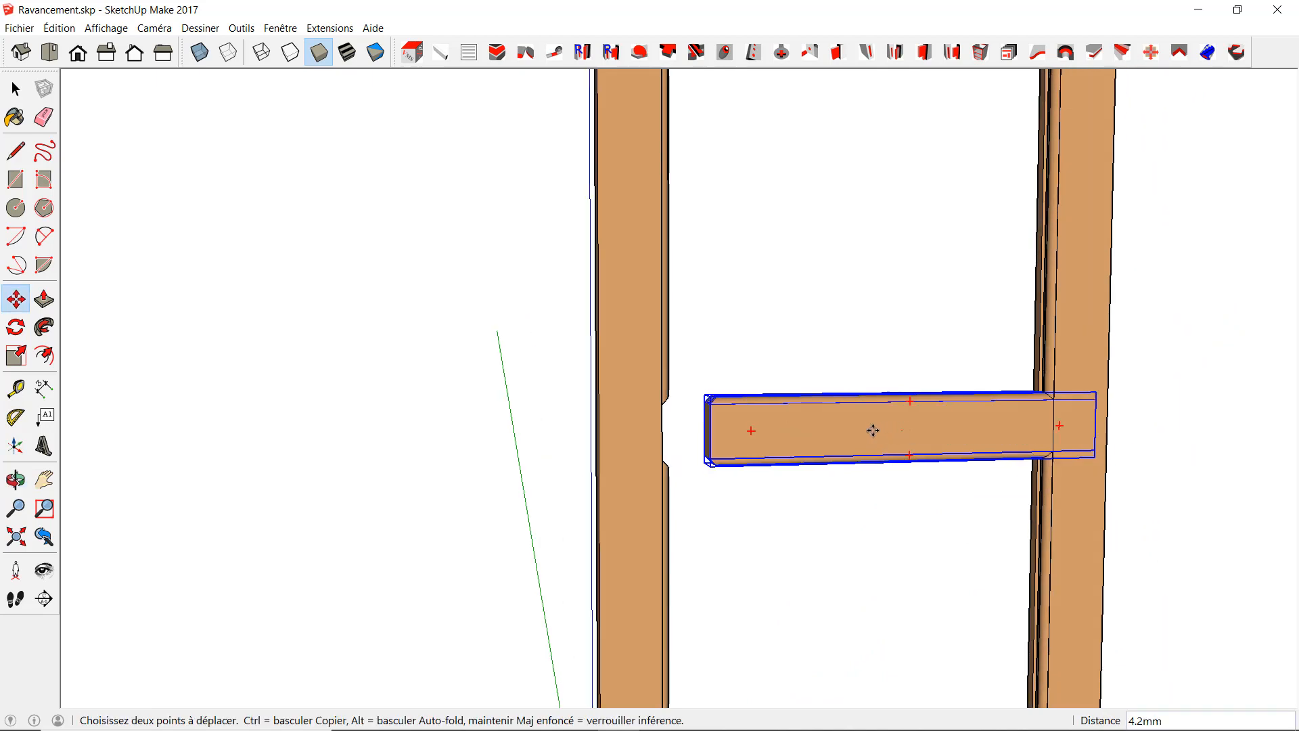
{"action": "left_click", "coordinate": [789, 429]}
{"action": "scroll", "coordinate": [941, 211], "scroll_direction": "down", "scroll_amount": 5}
{"action": "middle_click_drag", "start_coordinate": [905, 189], "coordinate": [815, 243]}
{"action": "key", "text": "space"}
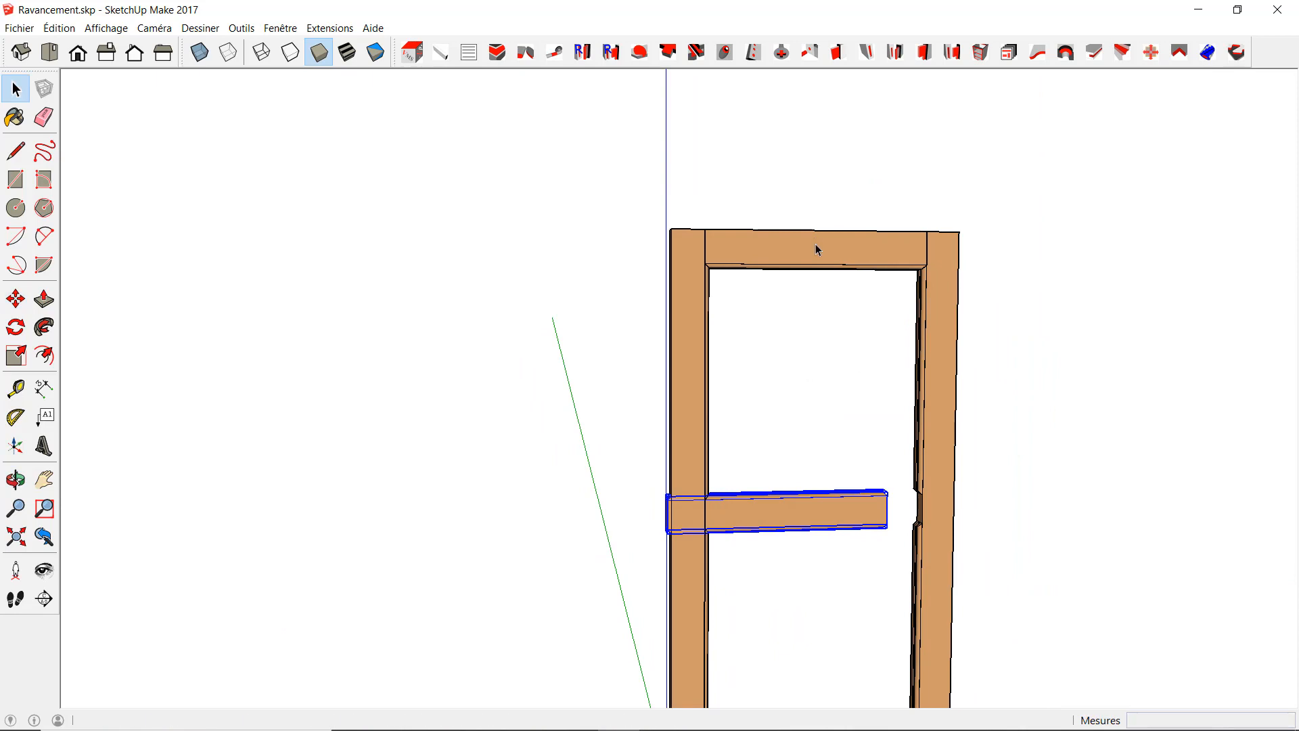
Slide the top rail about 102 mm along the red axis to expose its joint with the stile.
{"action": "left_click", "coordinate": [815, 243]}
{"action": "key", "text": "m"}
{"action": "left_click", "coordinate": [815, 243]}
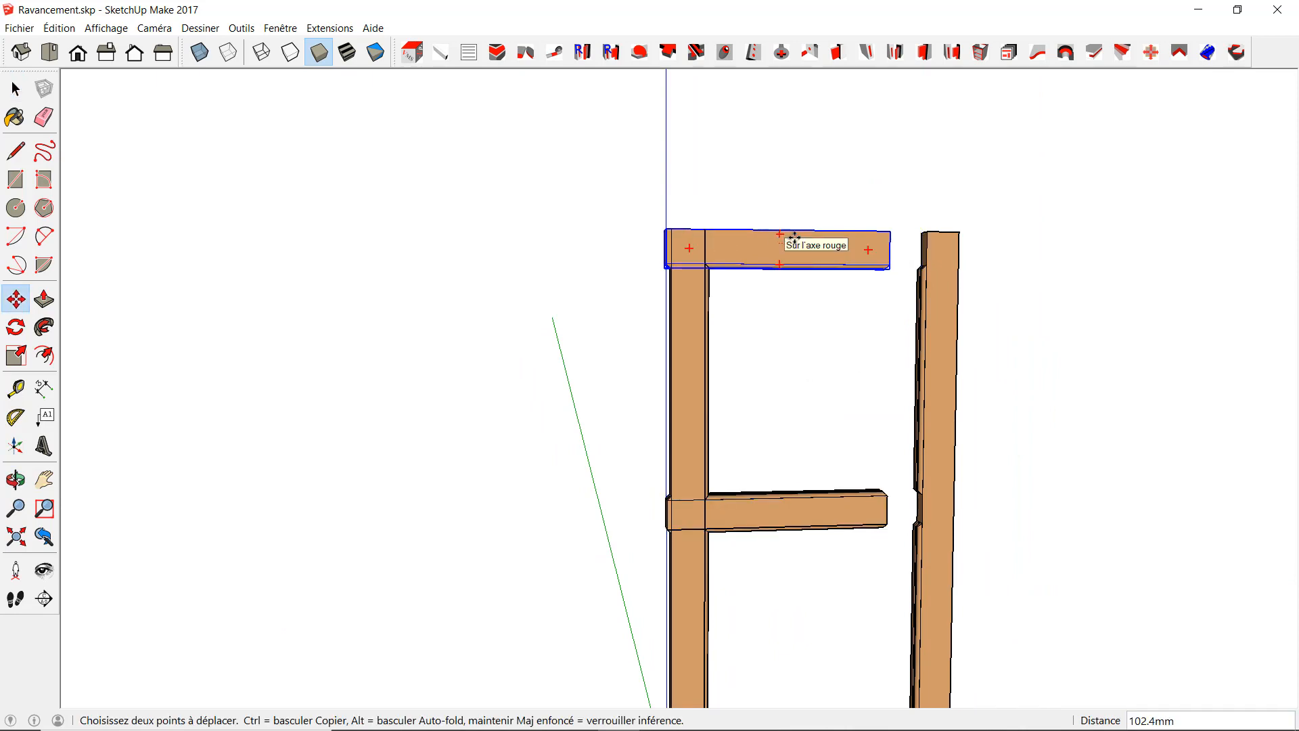
{"action": "middle_click_drag", "start_coordinate": [805, 365], "coordinate": [655, 298]}
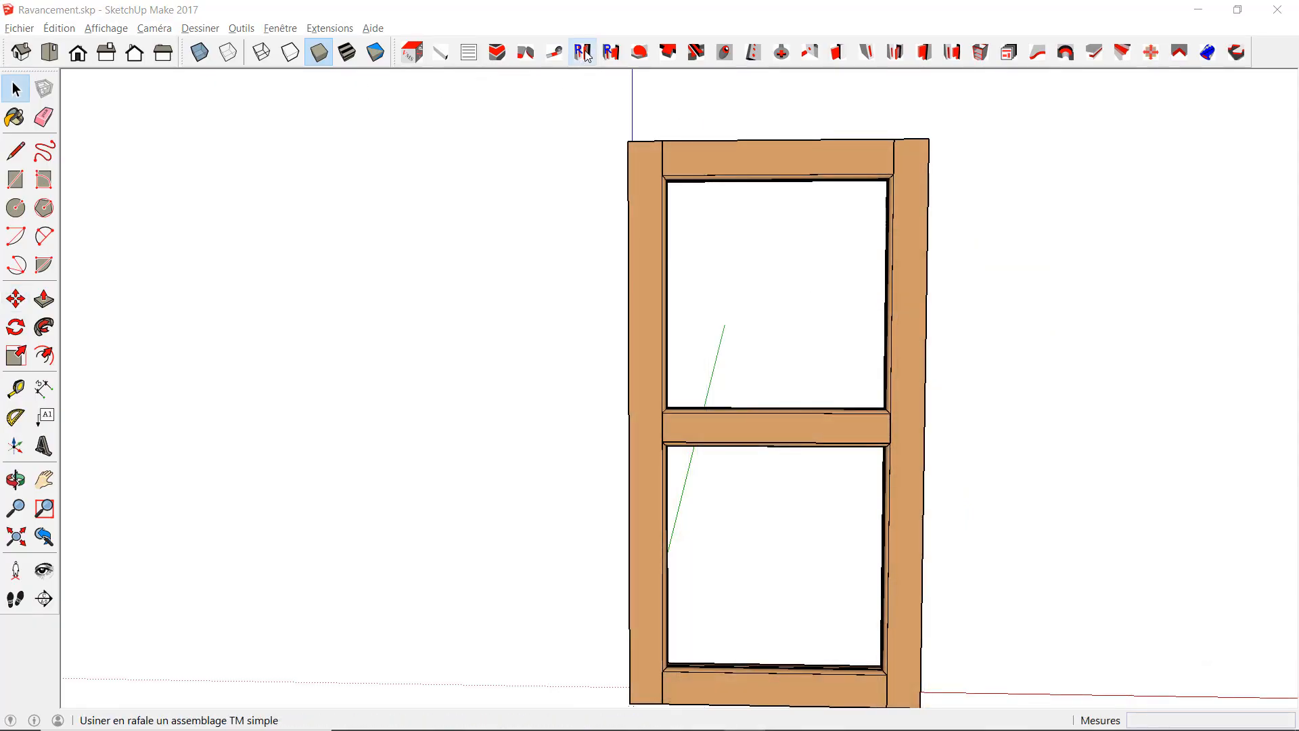
Configure Rafale_tenon with a 15 mm Arasement and a 10 mm Epaisseur, keeping the straight 30 mm tenon with 10 mm shoulders.
{"action": "left_click", "coordinate": [585, 54]}
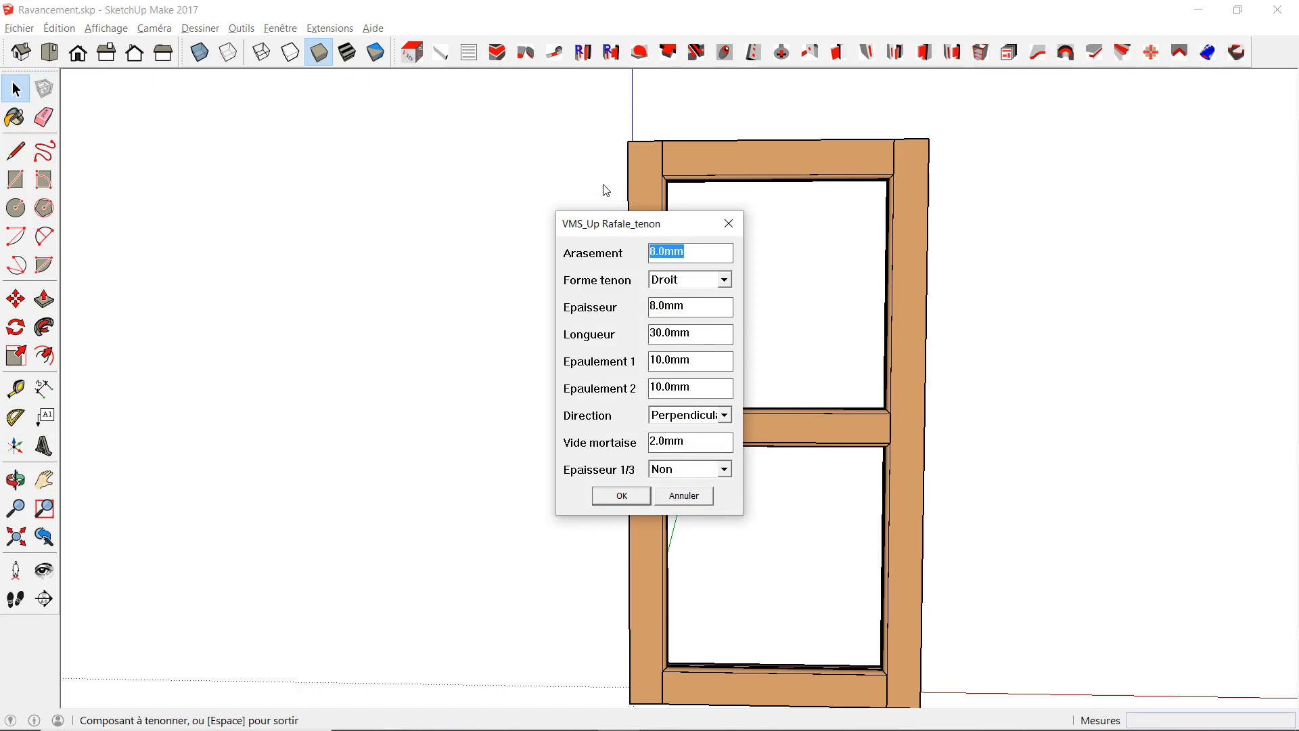
{"action": "type", "text": "15"}
{"action": "key", "text": "Tab"}
{"action": "type", "text": "10"}
{"action": "key", "text": "Tab"}
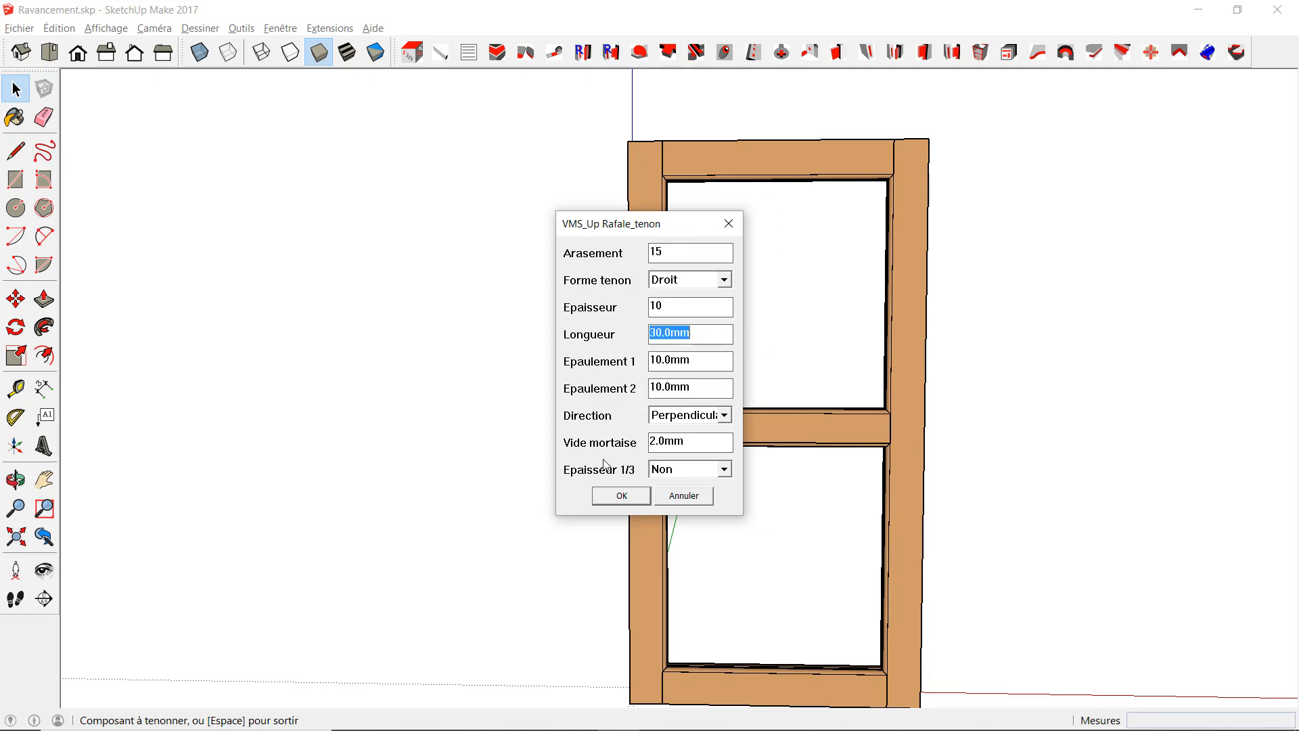
{"action": "left_click", "coordinate": [621, 495]}
Cut the tenon-and-mortise joints between the rails and the left stile with Rafale_tenon, including the top rail's end.
{"action": "scroll", "coordinate": [660, 269], "scroll_direction": "up", "scroll_amount": 3}
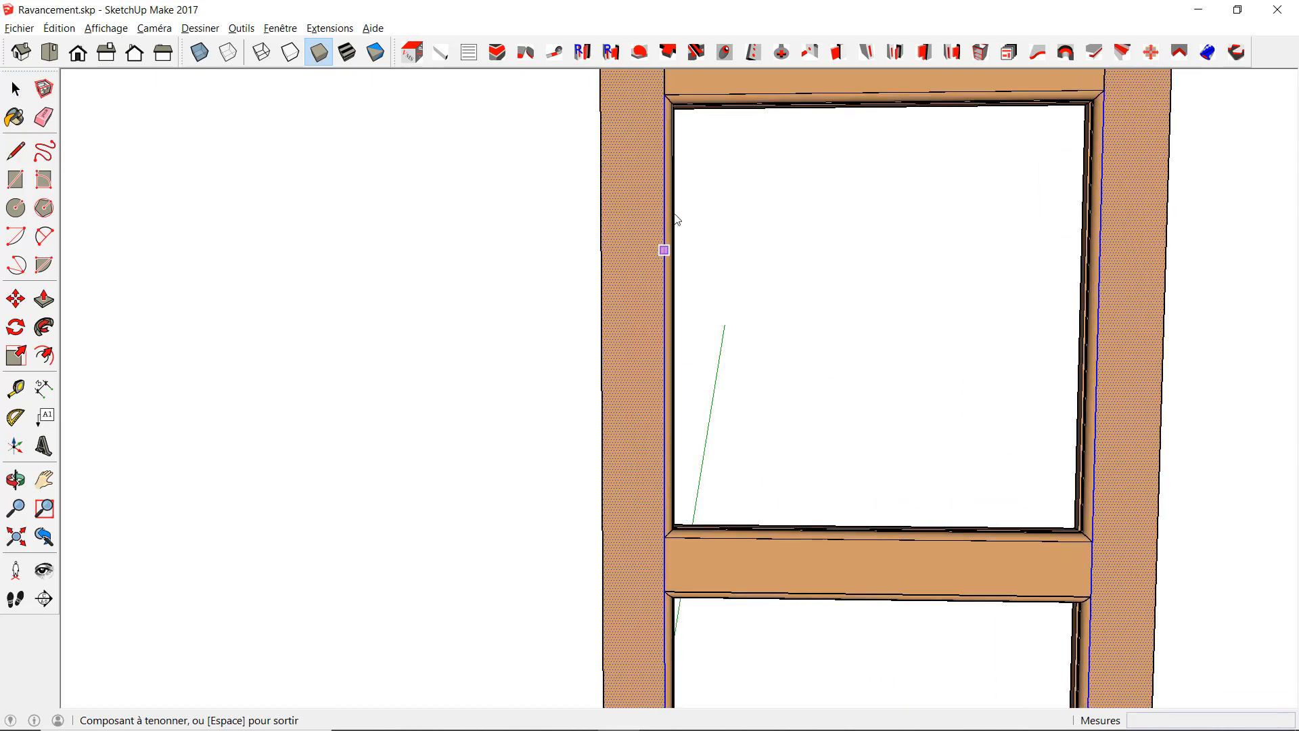
{"action": "scroll", "coordinate": [739, 394], "scroll_direction": "down", "scroll_amount": 2}
{"action": "scroll", "coordinate": [667, 366], "scroll_direction": "up", "scroll_amount": 3}
{"action": "scroll", "coordinate": [608, 258], "scroll_direction": "up", "scroll_amount": 3}
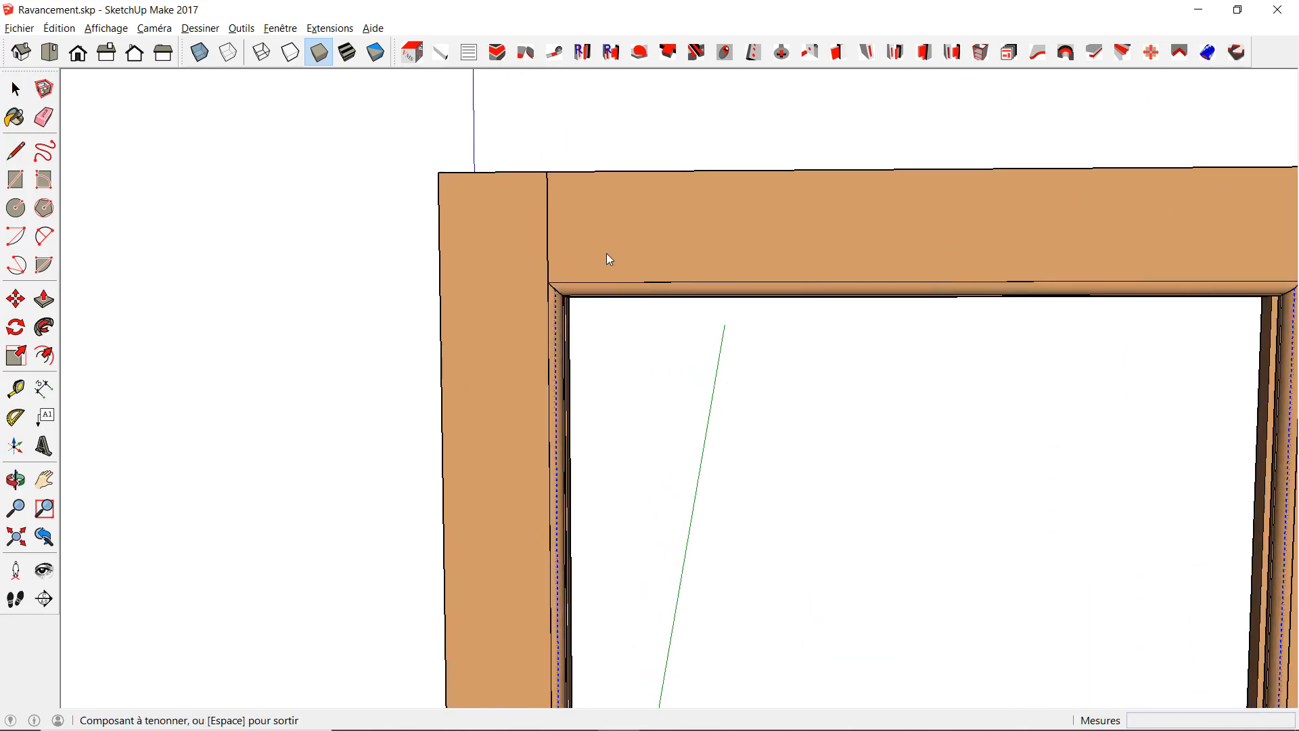
{"action": "left_click", "coordinate": [570, 207]}
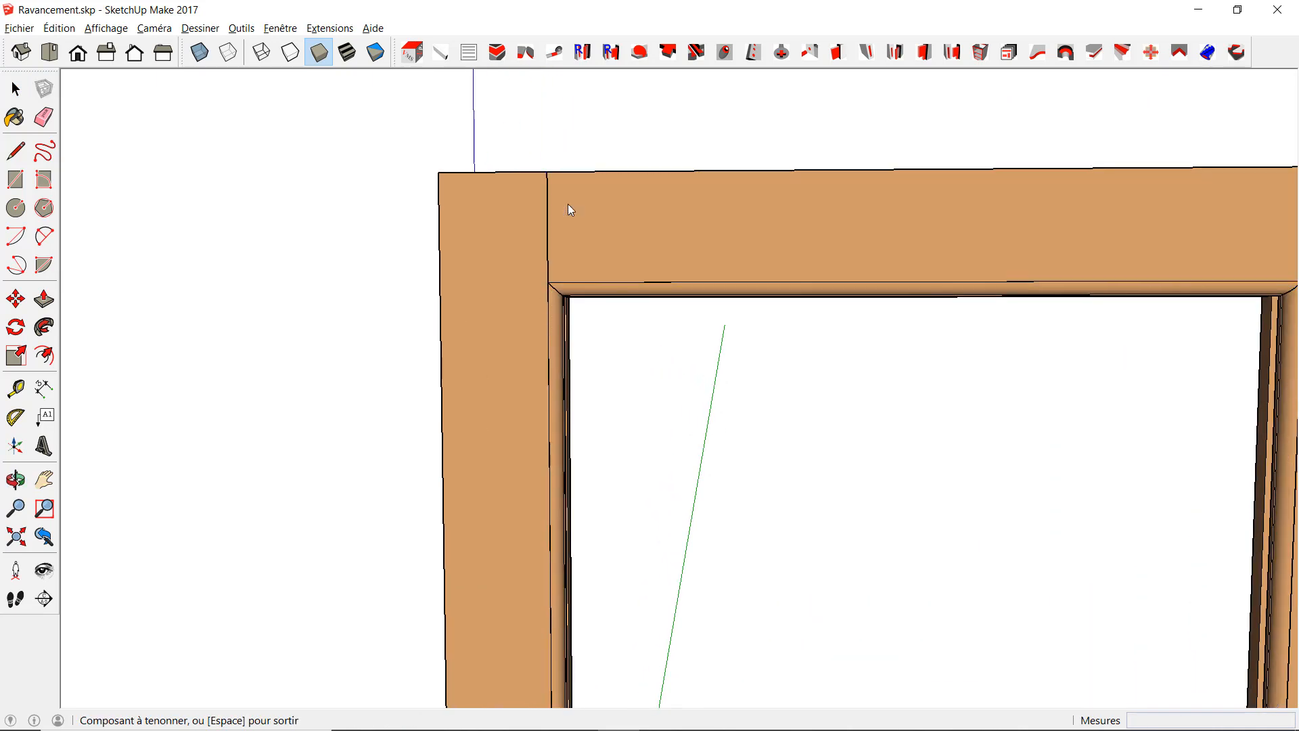
{"action": "key", "text": "space"}
Move the left stile outwards, clear of the rail tenons.
{"action": "left_click", "coordinate": [521, 223]}
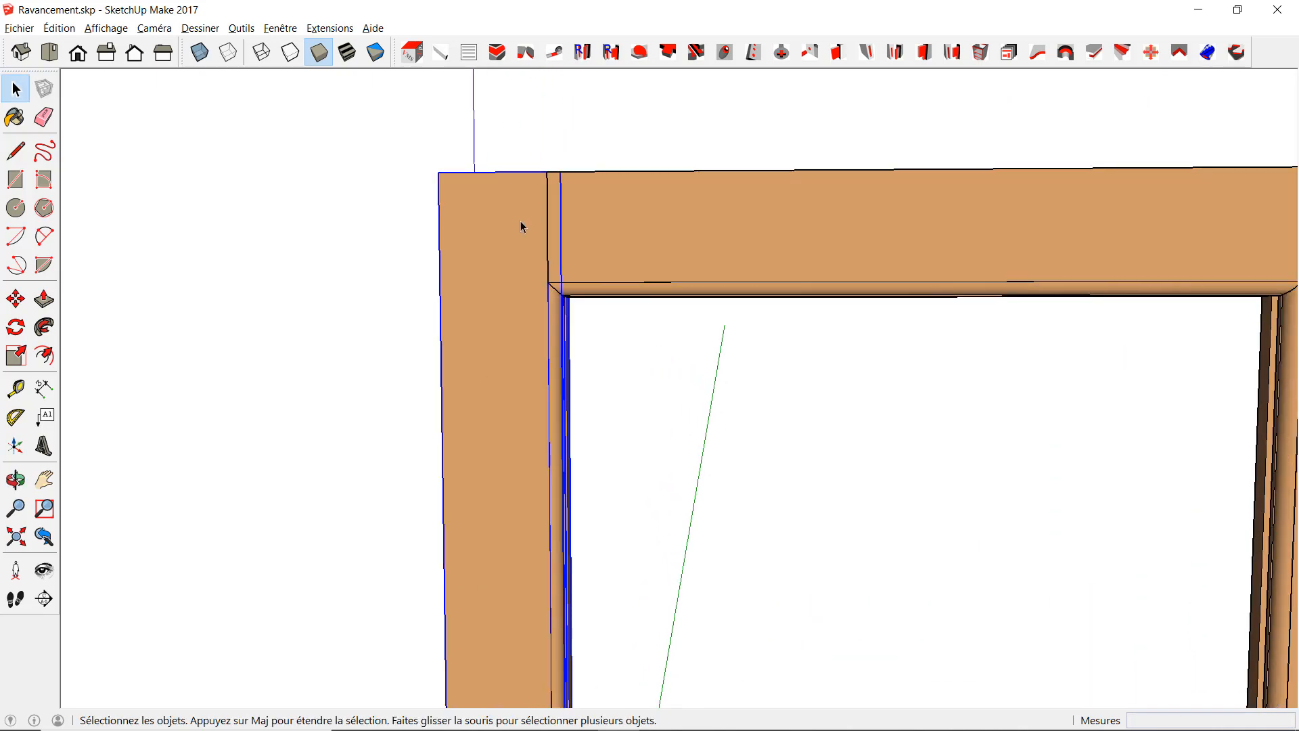
{"action": "key", "text": "m"}
{"action": "left_click", "coordinate": [521, 221]}
{"action": "left_click", "coordinate": [435, 218]}
{"action": "scroll", "coordinate": [668, 401], "scroll_direction": "down", "scroll_amount": 2}
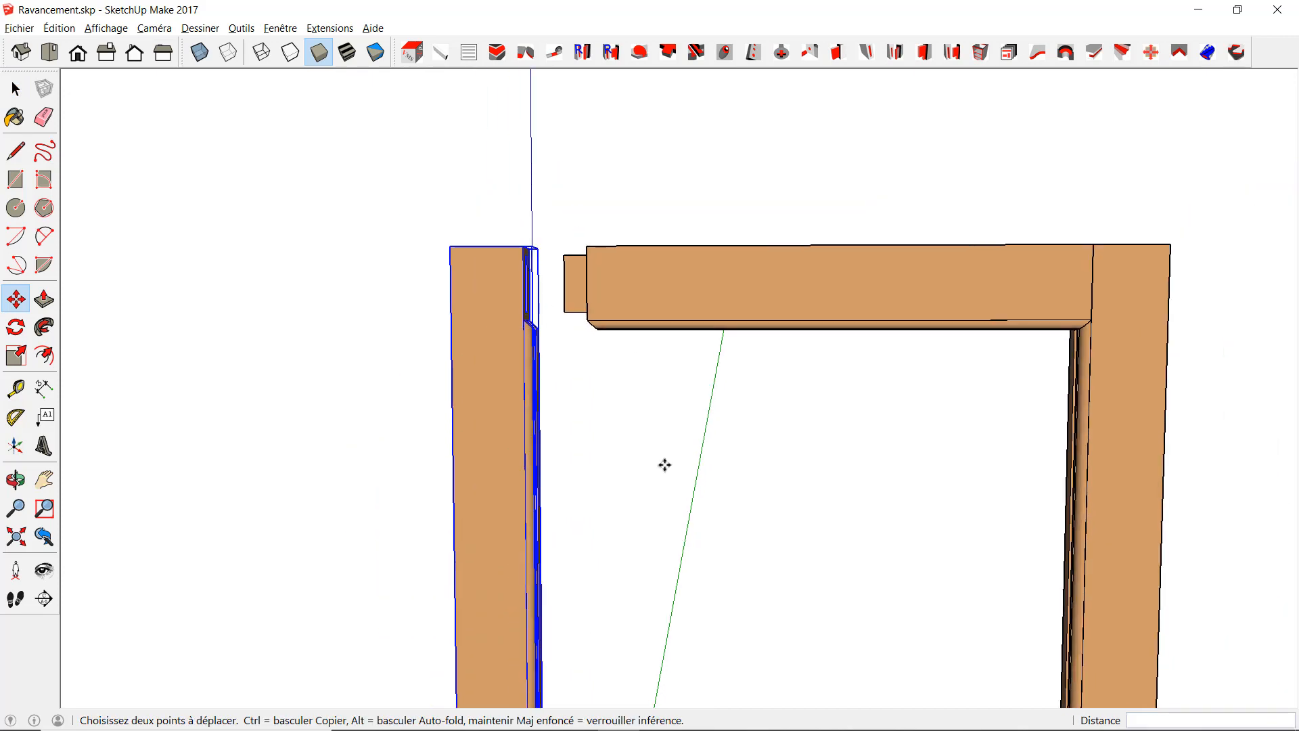
Examine the tenons on the rail ends and the matching mortises in the separated stile.
{"action": "middle_click_drag", "start_coordinate": [665, 465], "coordinate": [496, 427]}
{"action": "scroll", "coordinate": [619, 413], "scroll_direction": "up", "scroll_amount": 2}
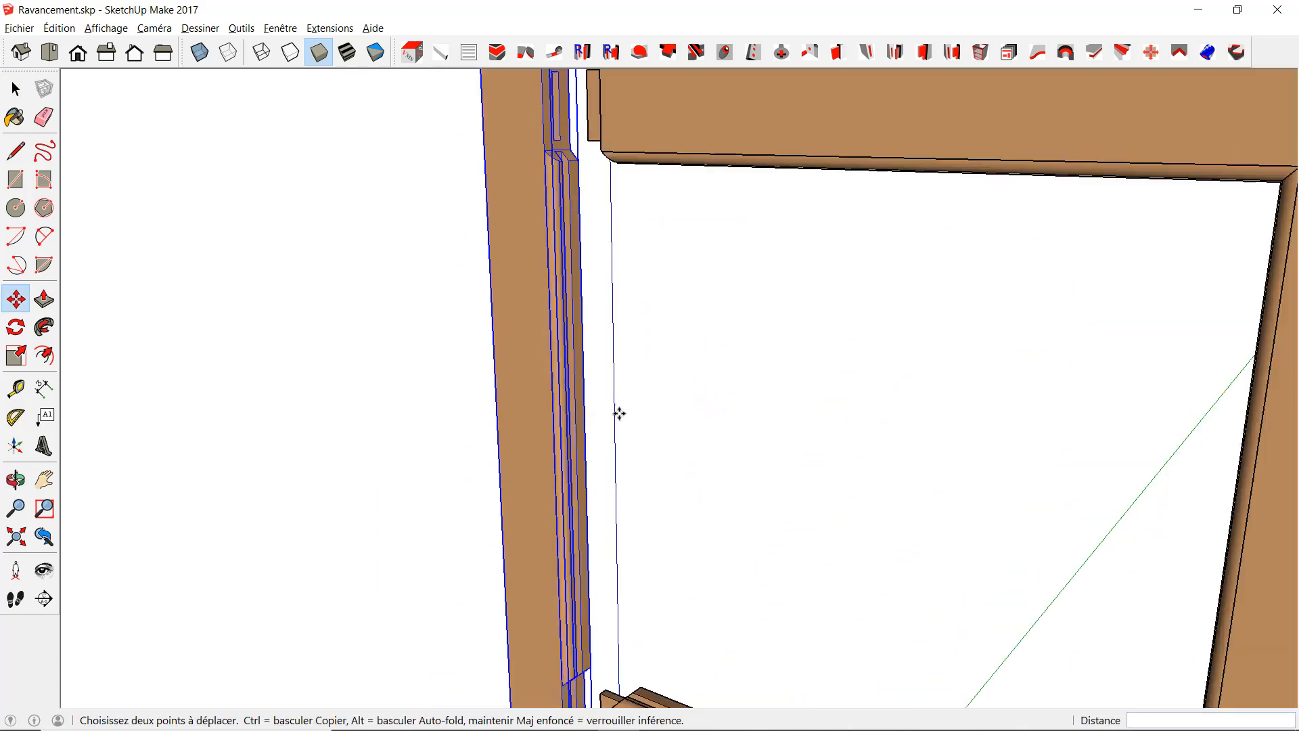
{"action": "middle_click_drag", "start_coordinate": [620, 413], "coordinate": [690, 241]}
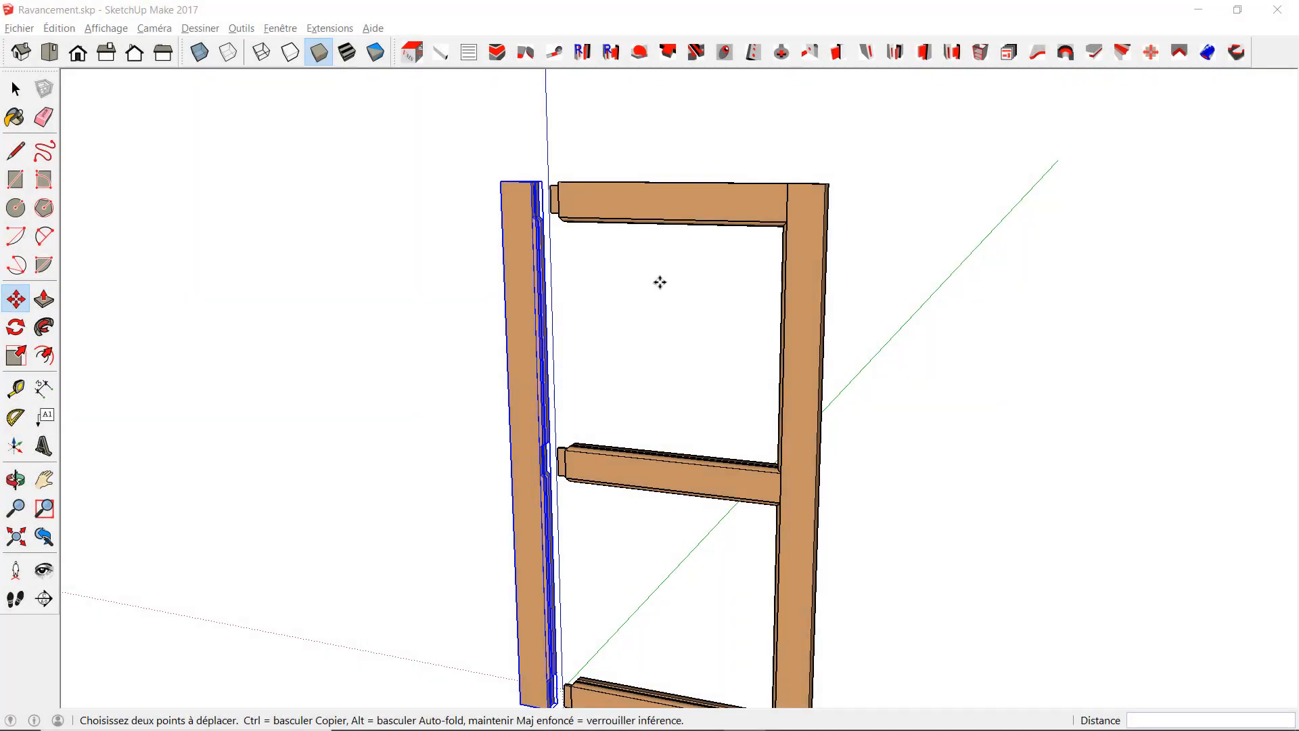
{"action": "middle_click_drag", "start_coordinate": [659, 282], "coordinate": [656, 310]}
{"action": "scroll", "coordinate": [625, 259], "scroll_direction": "up", "scroll_amount": 2}
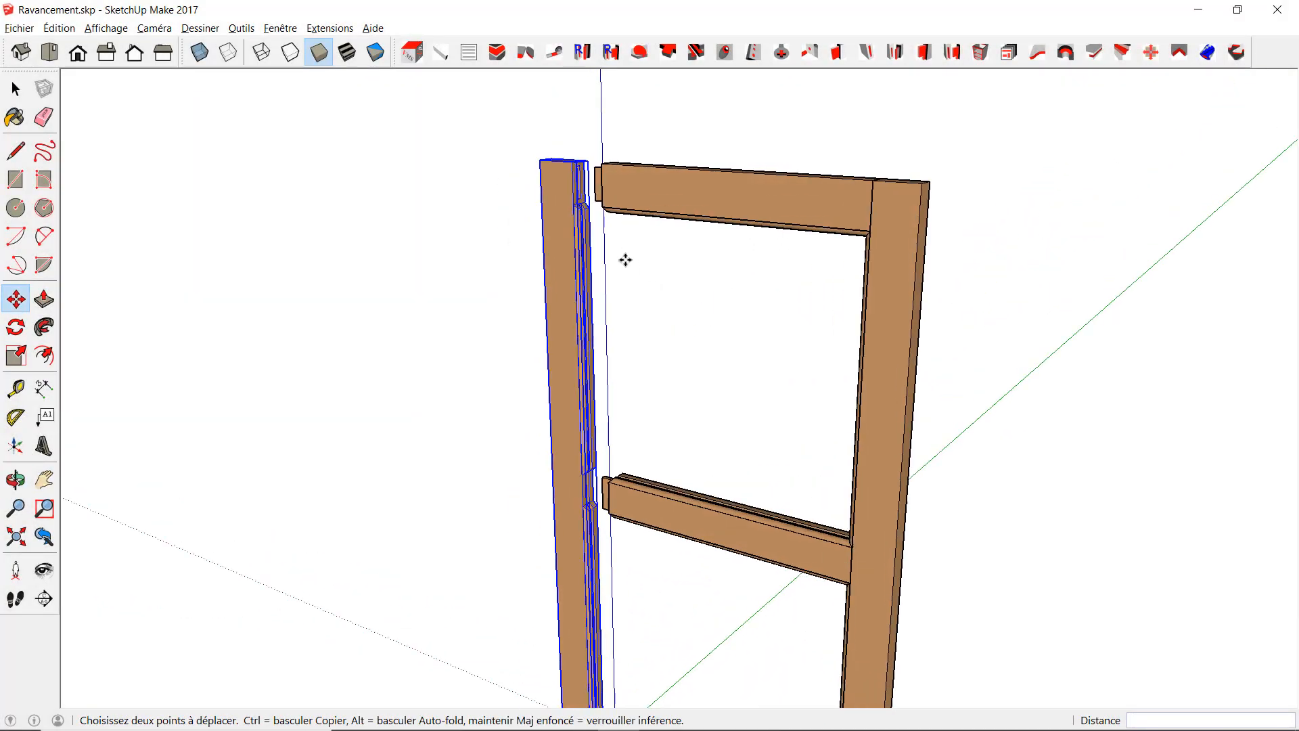
{"action": "scroll", "coordinate": [626, 260], "scroll_direction": "up", "scroll_amount": 1}
{"action": "middle_click_drag", "start_coordinate": [659, 259], "coordinate": [633, 360]}
{"action": "scroll", "coordinate": [629, 349], "scroll_direction": "up", "scroll_amount": 3}
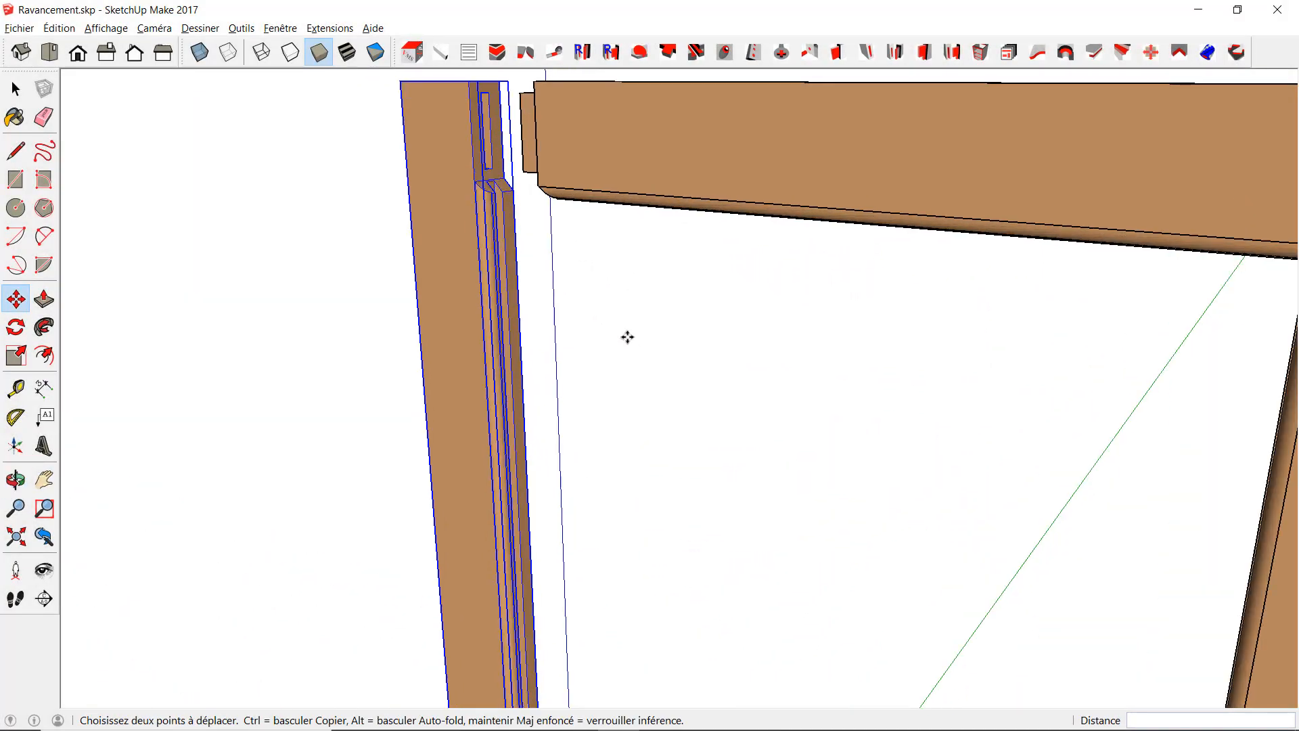